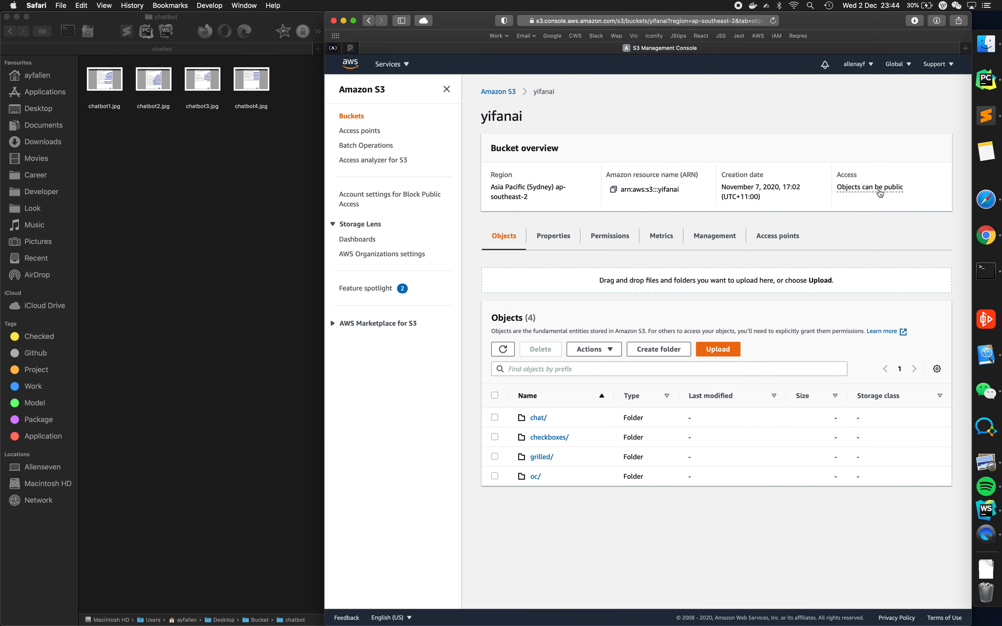
- Start creating a new S3 bucket and review its name, region and public access settings
left_click(496, 92)
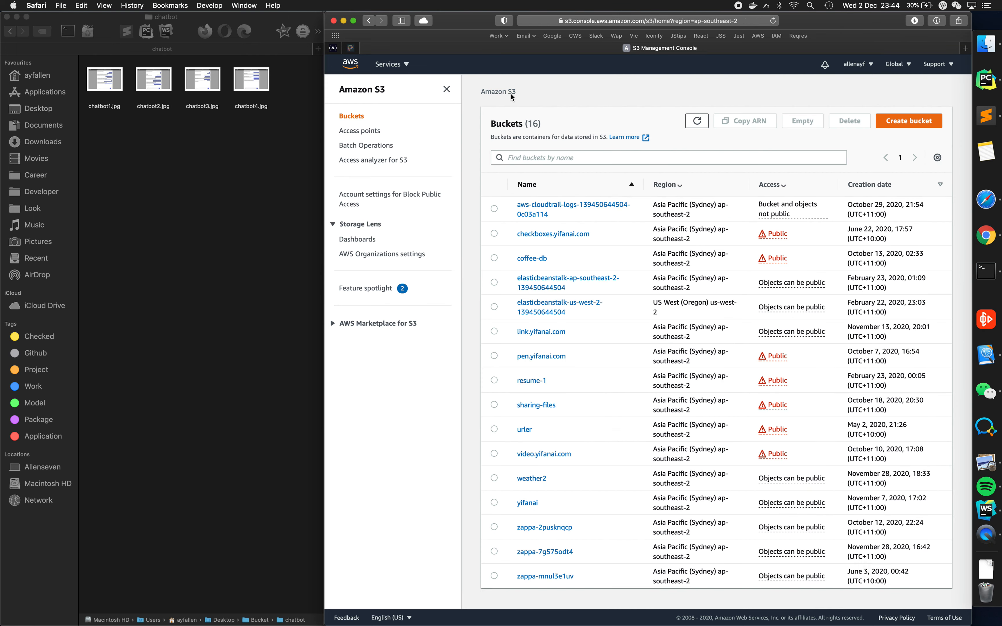
left_click(897, 126)
left_click(432, 203)
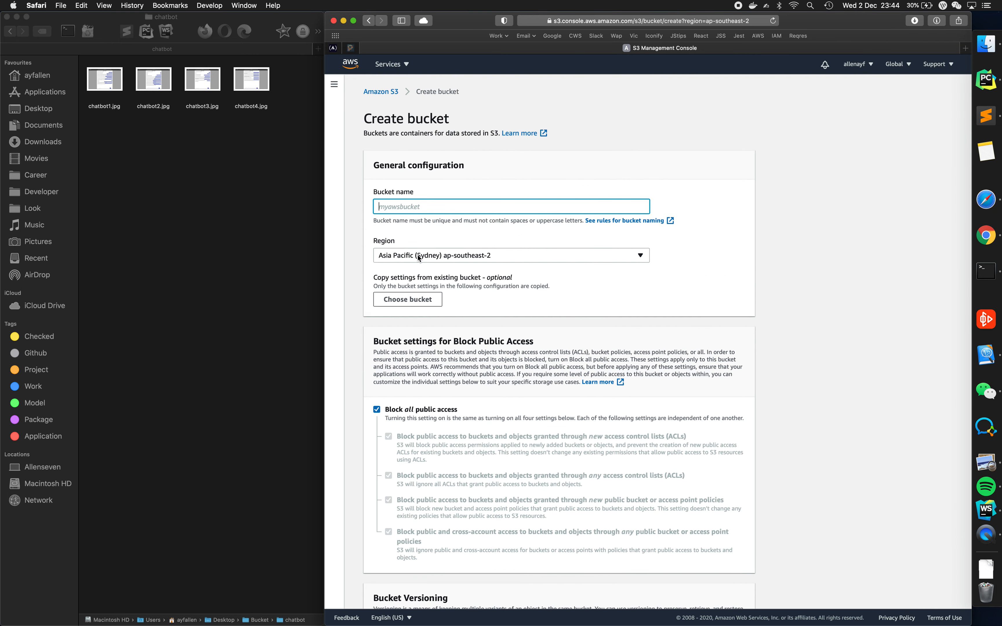
scroll(418, 245, "down", 3)
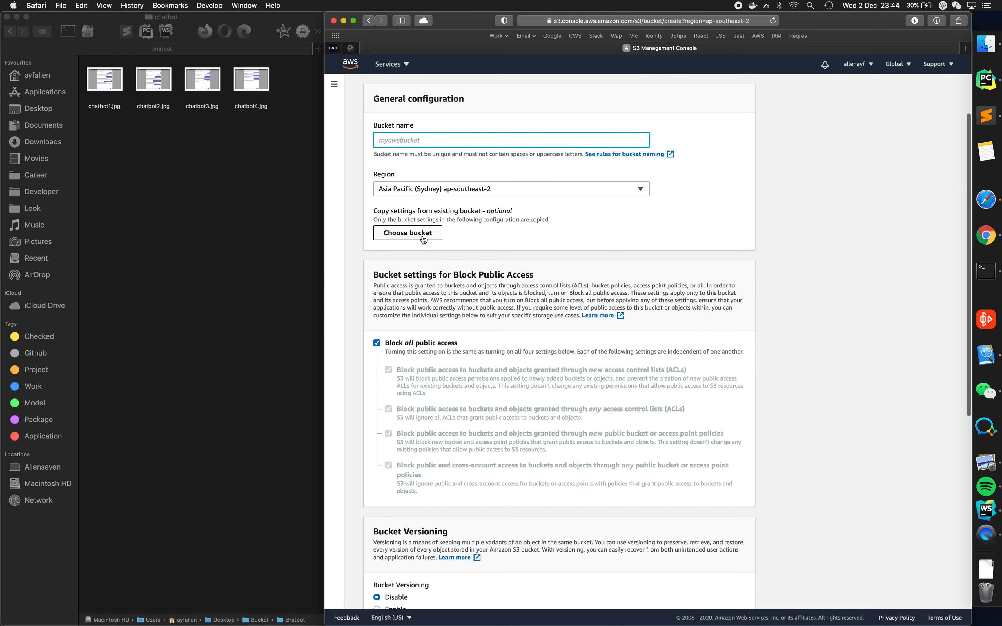
scroll(426, 247, "down", 1)
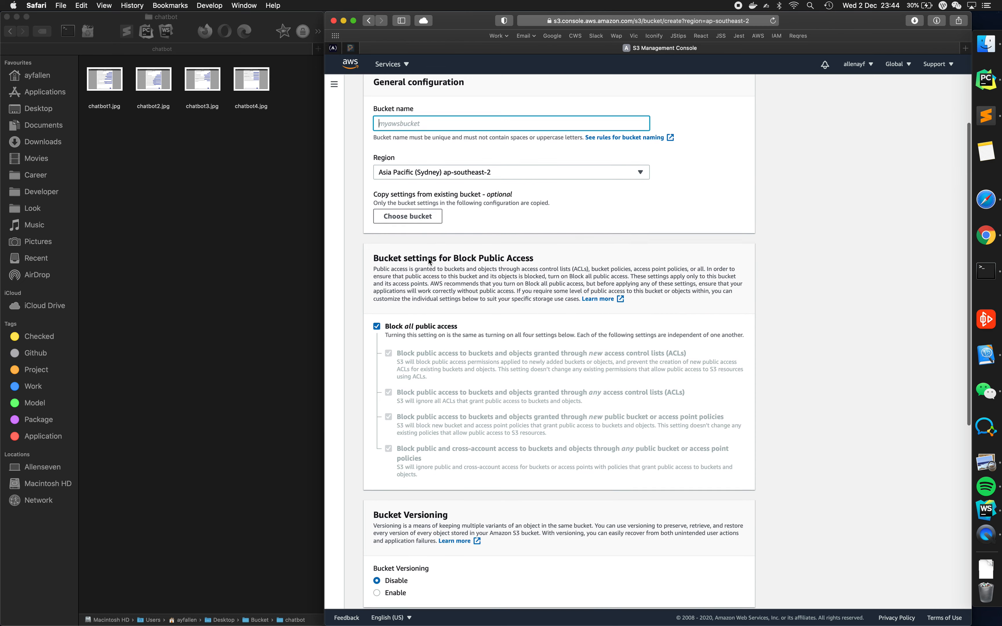
scroll(429, 259, "down", 5)
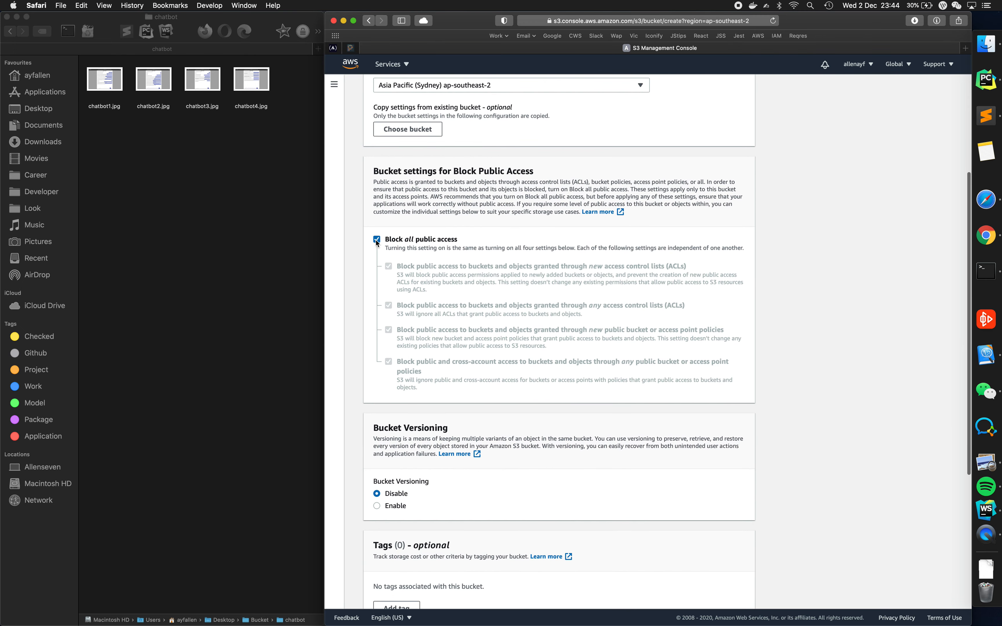
- Turn off blocking of all public access for the new bucket and acknowledge that its objects might become public
left_click(377, 240)
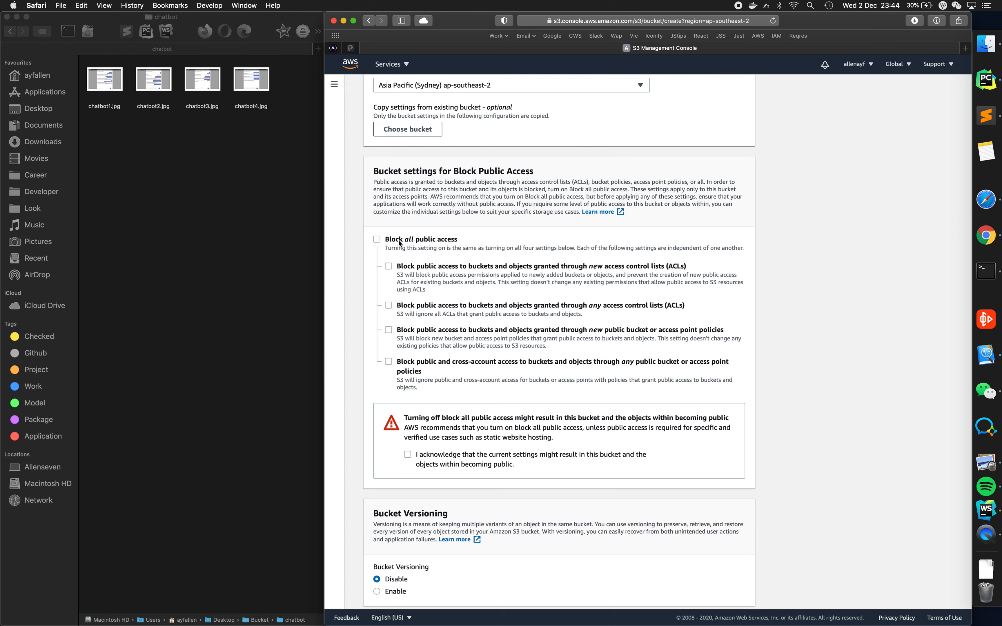
scroll(454, 242, "down", 3)
scroll(454, 241, "down", 1)
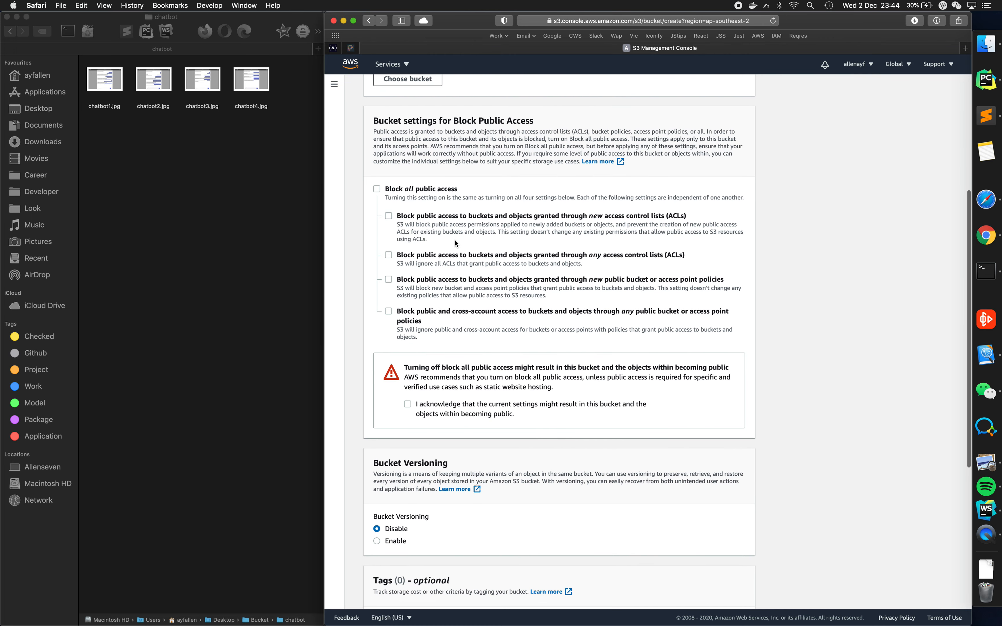
scroll(455, 243, "down", 3)
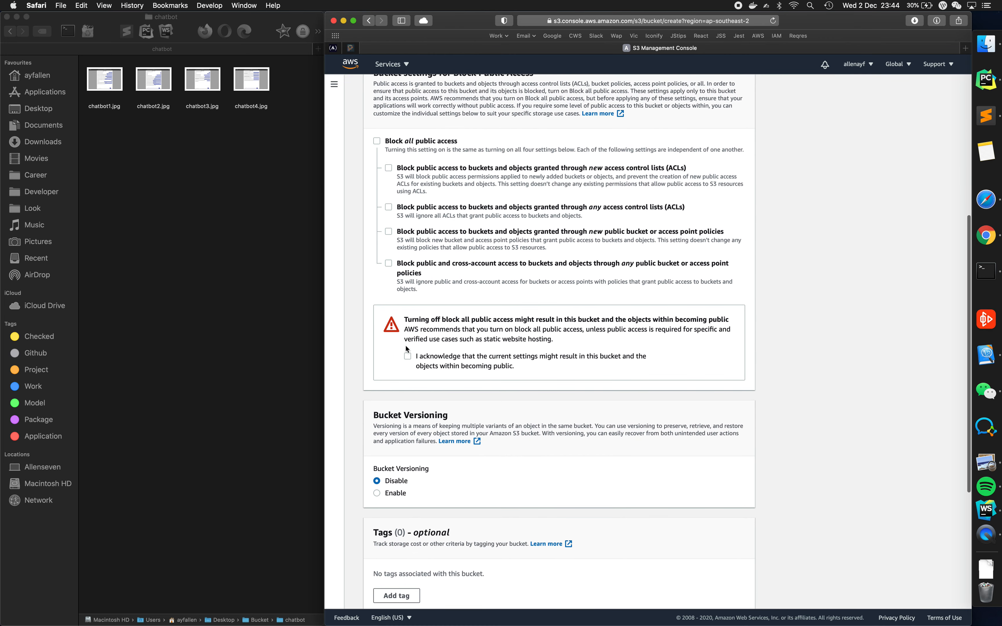
left_click_drag(406, 318, 497, 342)
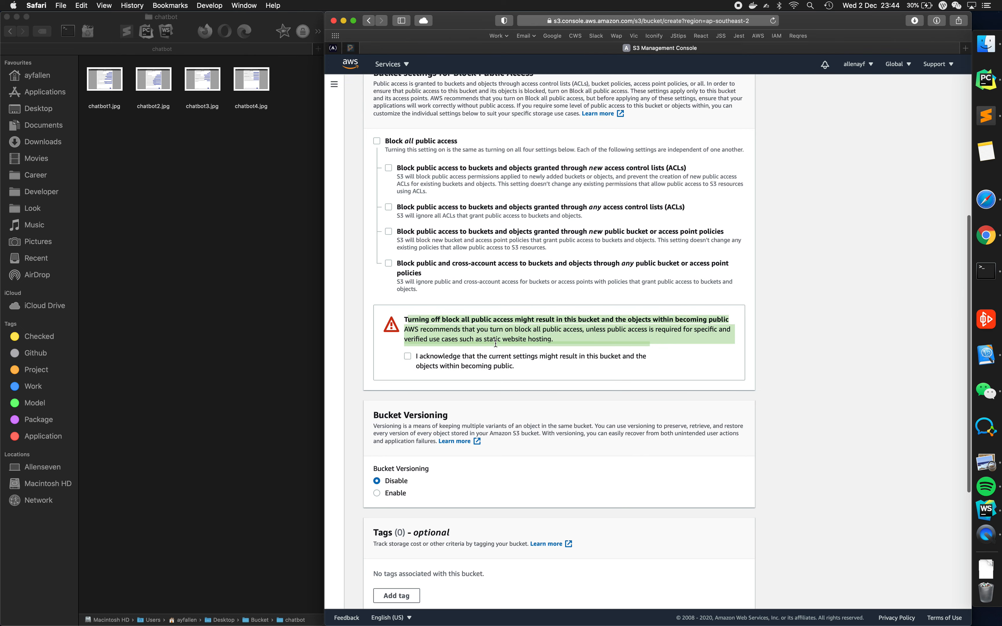
left_click(408, 347)
left_click(407, 356)
- Examine the versioning, tags, default encryption and advanced Object Lock settings for the new bucket, and cancel its creation
scroll(401, 371, "down", 5)
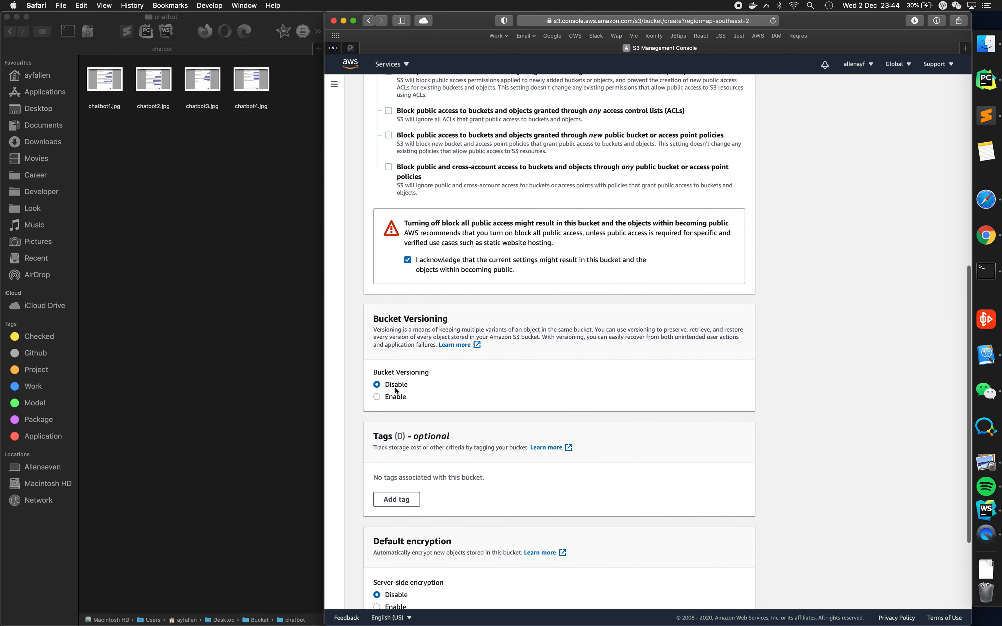
scroll(411, 347, "down", 4)
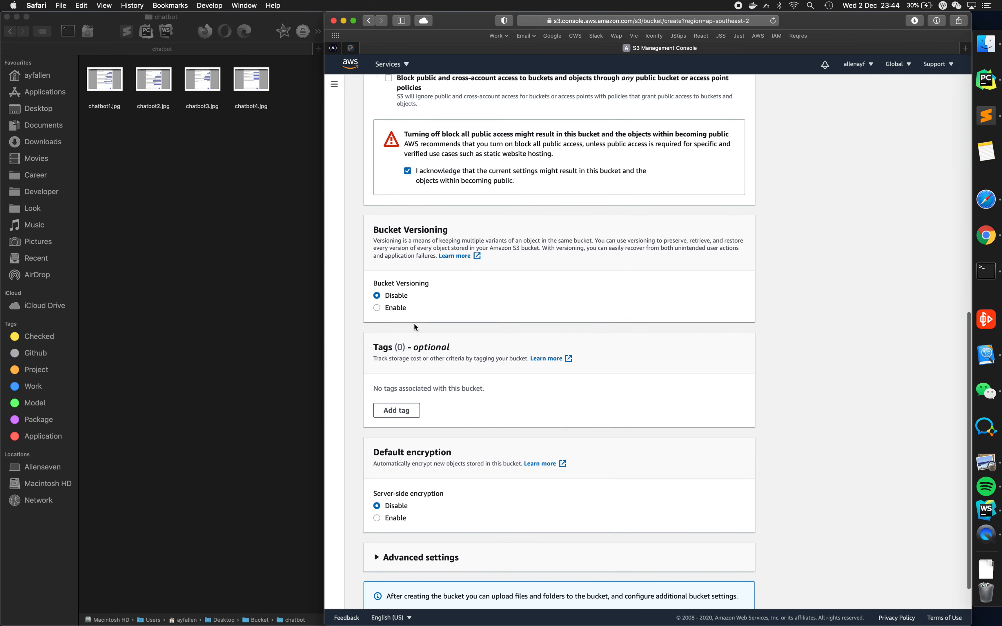
scroll(414, 324, "down", 2)
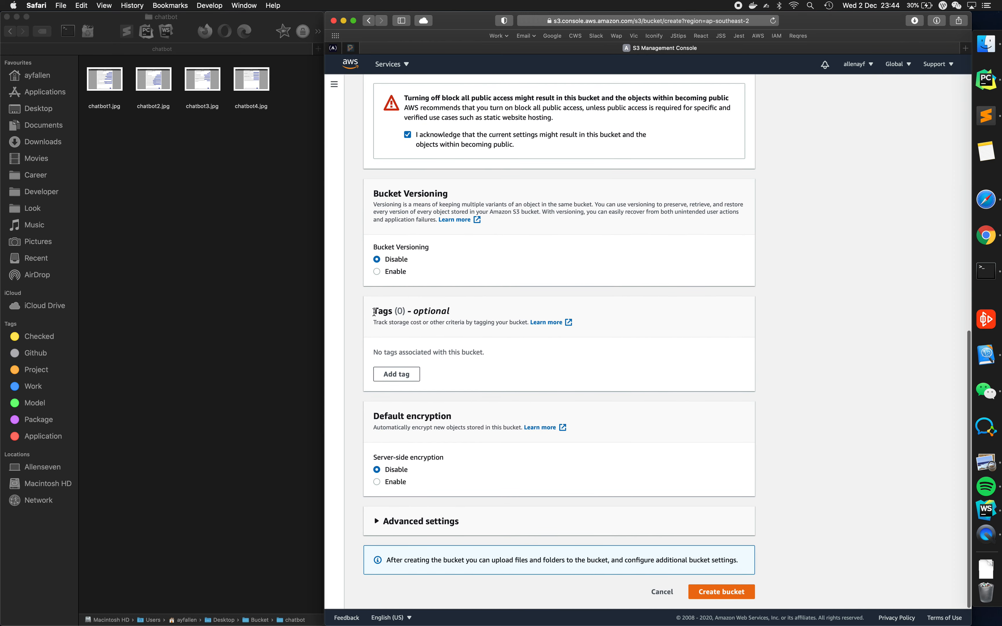
left_click_drag(373, 309, 473, 364)
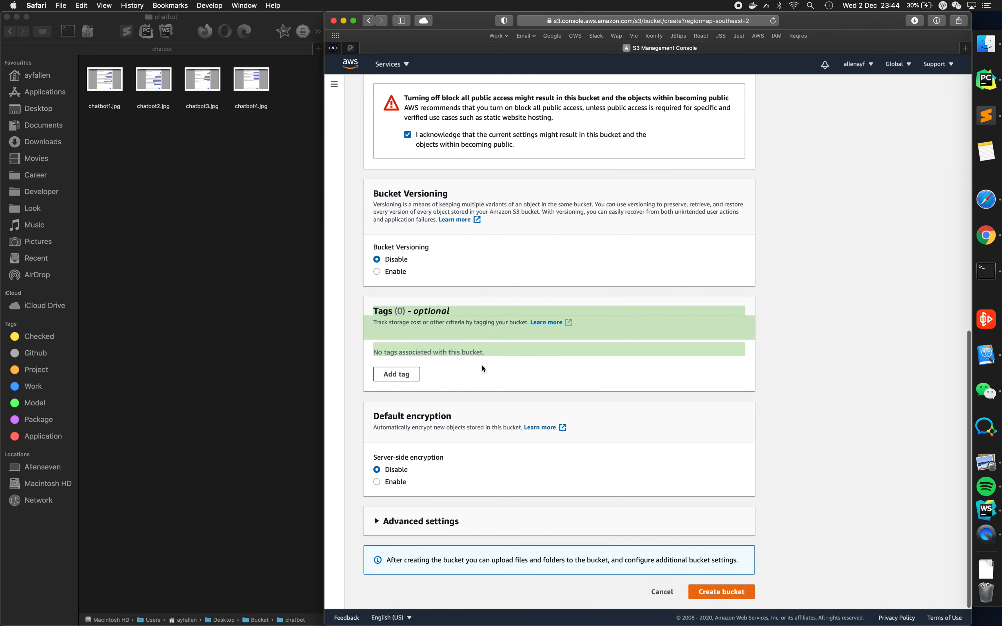
left_click(481, 365)
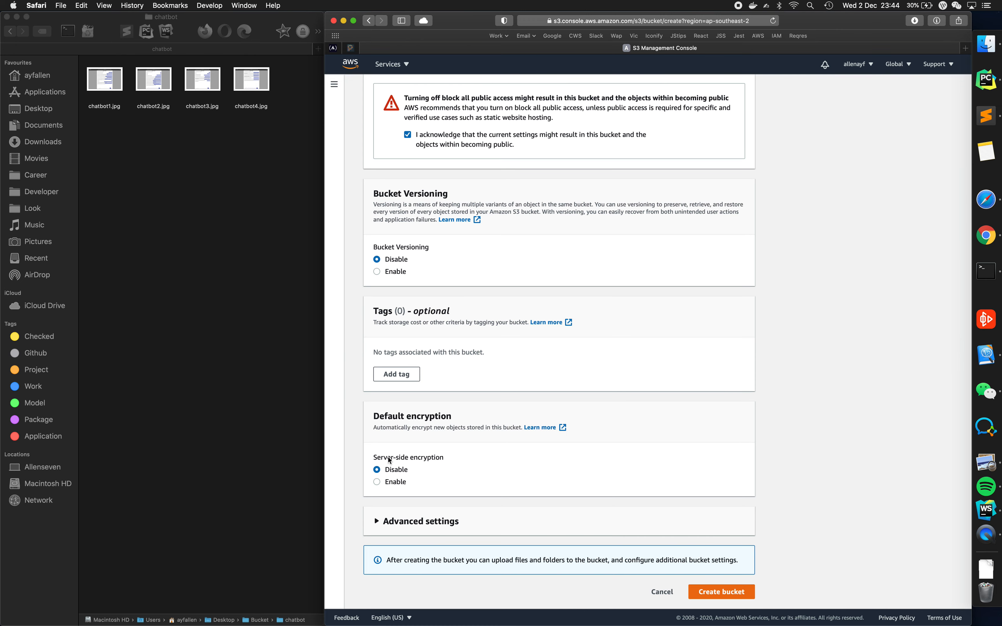
left_click(406, 521)
scroll(408, 510, "down", 5)
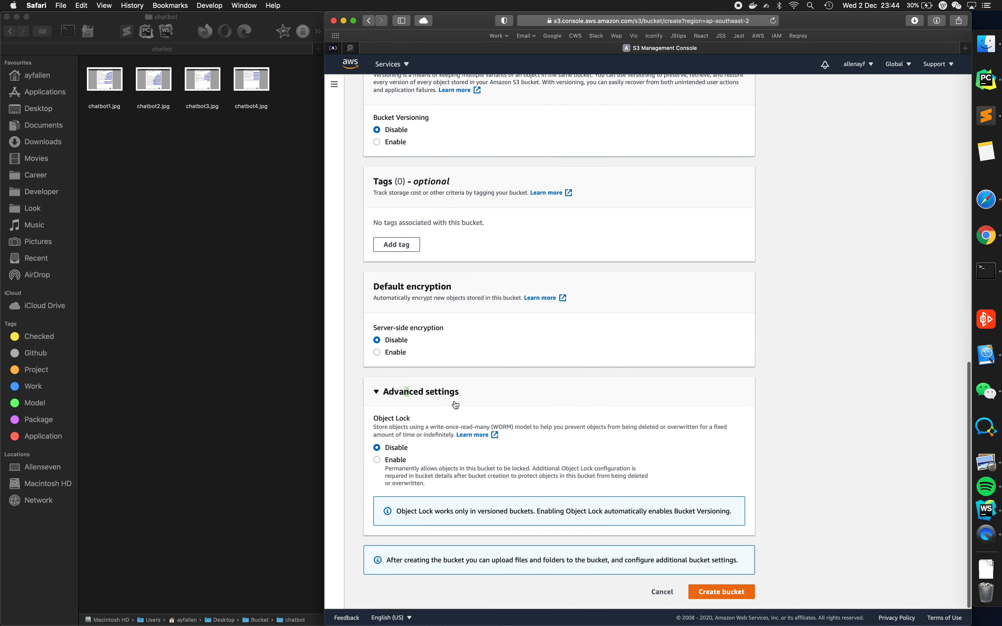
left_click(455, 392)
left_click(419, 522)
scroll(419, 522, "down", 5)
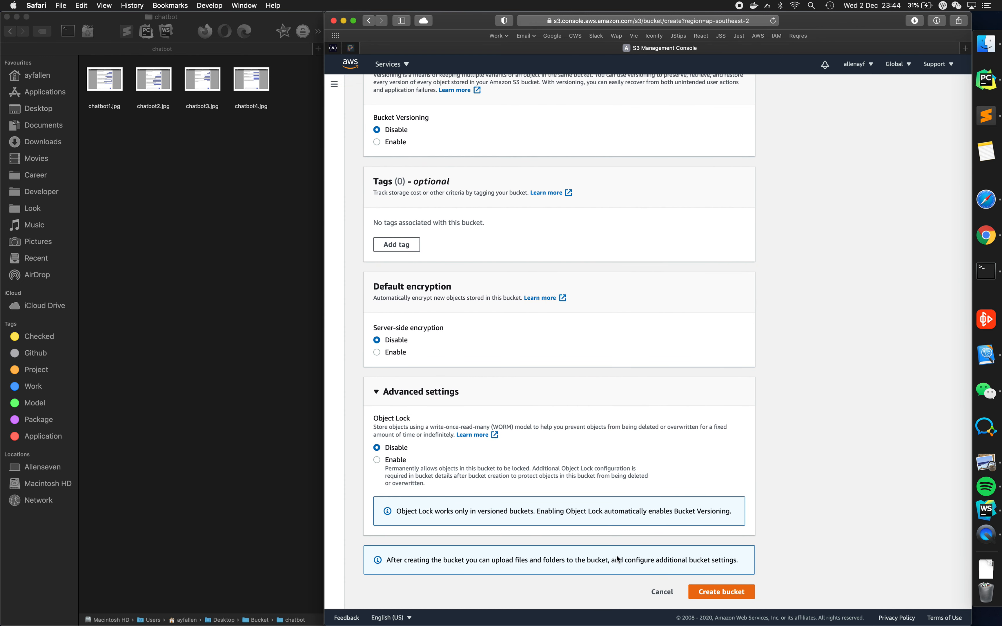
left_click(668, 594)
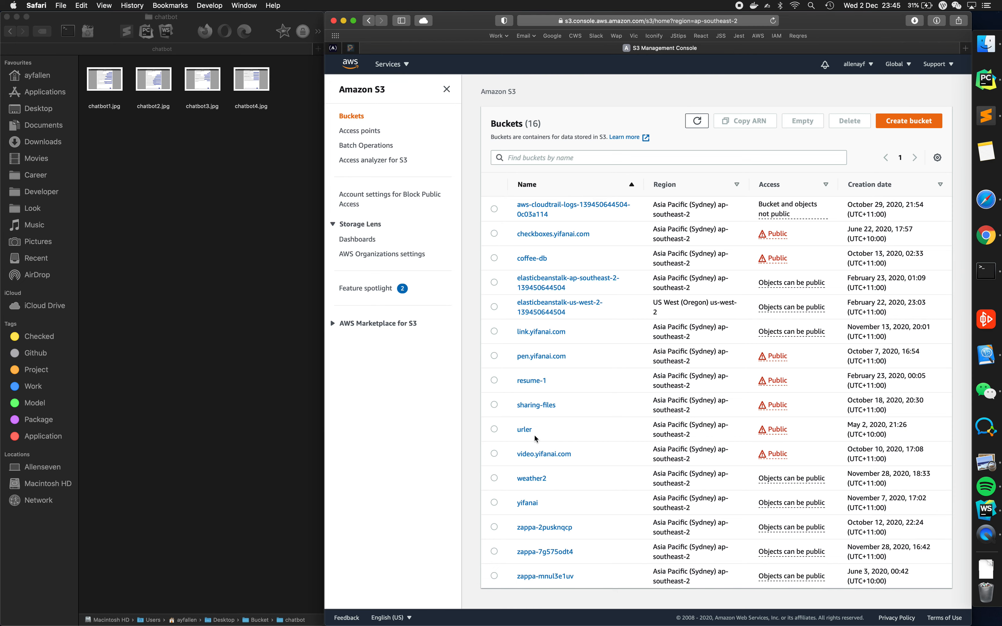
- Open the existing yifanai bucket and start an upload into it
left_click(527, 503)
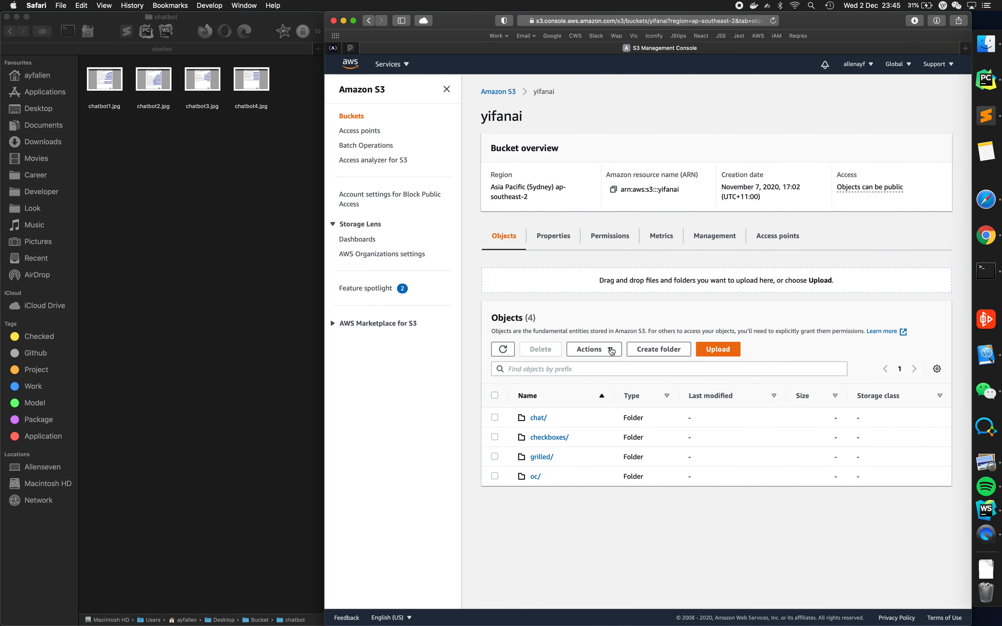
left_click(725, 351)
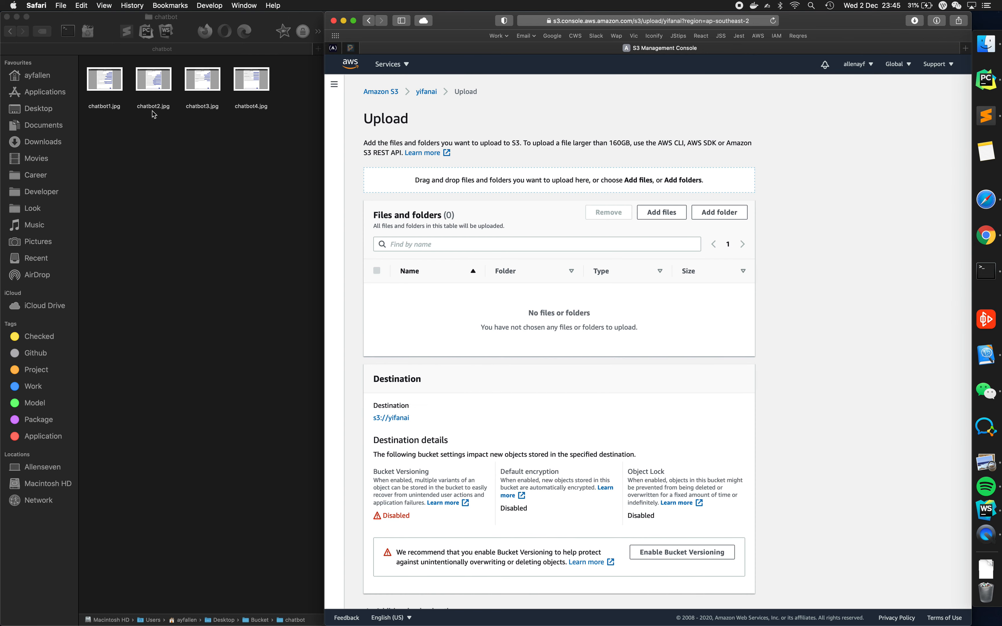
- Switch to Finder and preview the images chatbot1.jpg through chatbot4.jpg in the chatbot folder
left_click(109, 86)
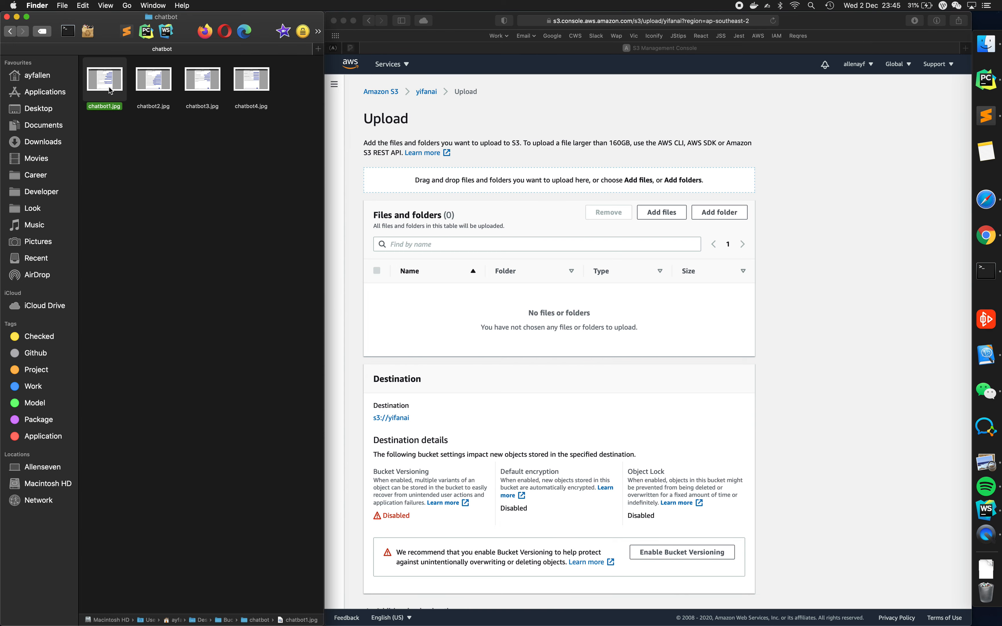
key("space")
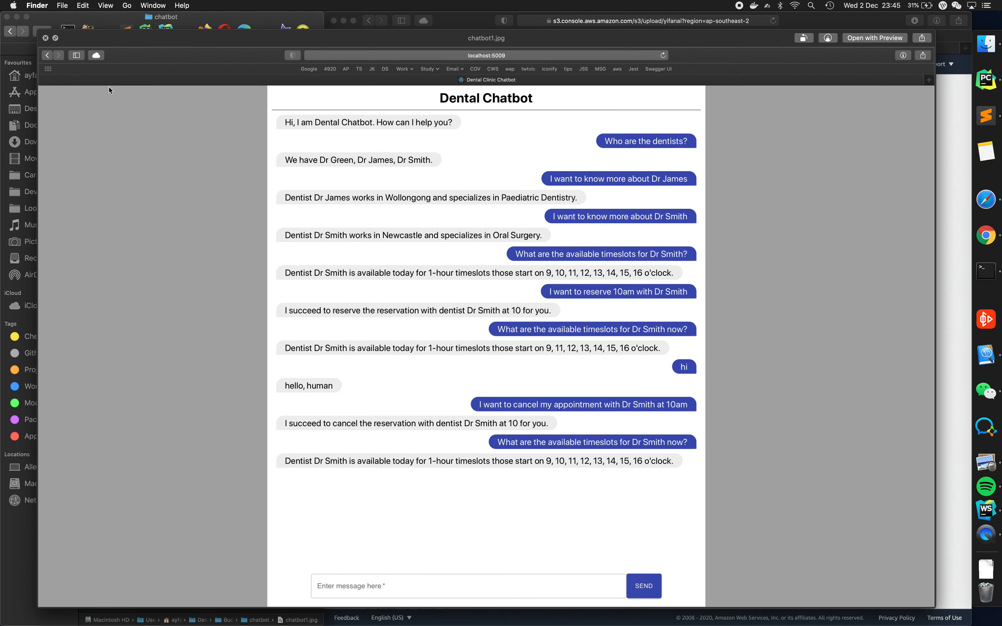
key("Right")
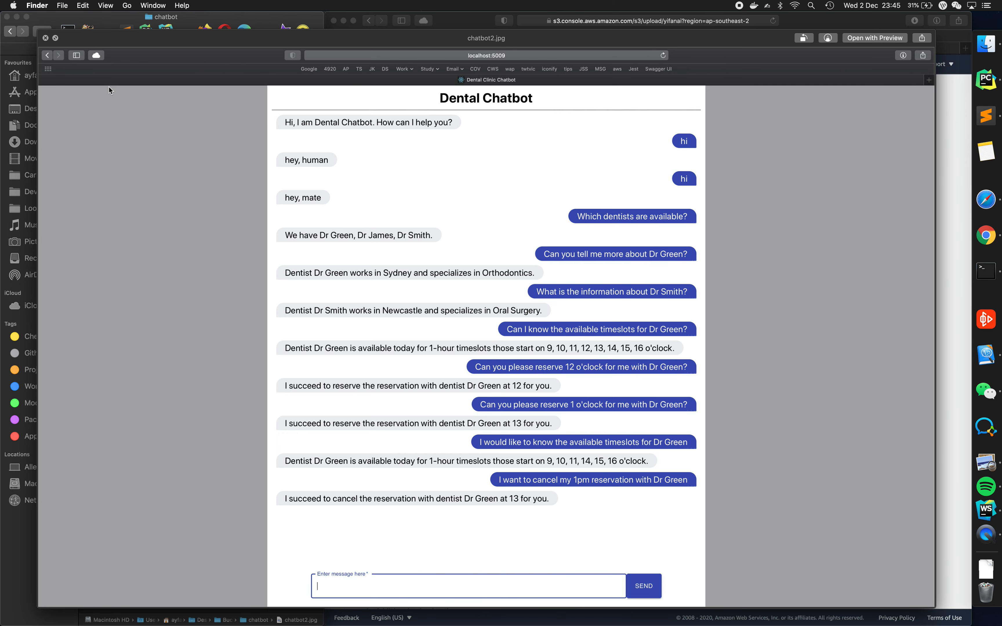
key("Right")
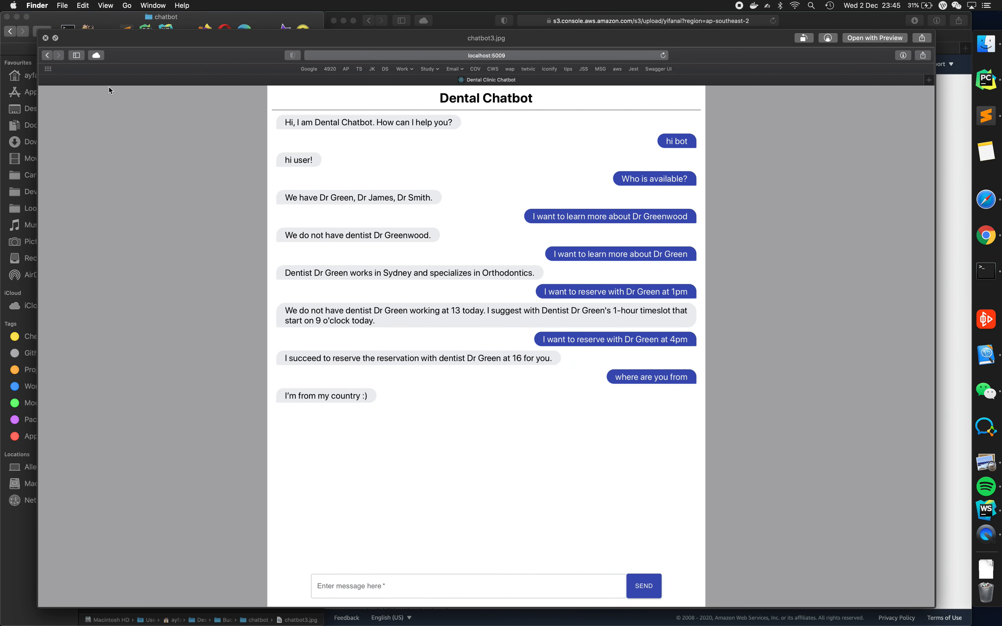
key("Right")
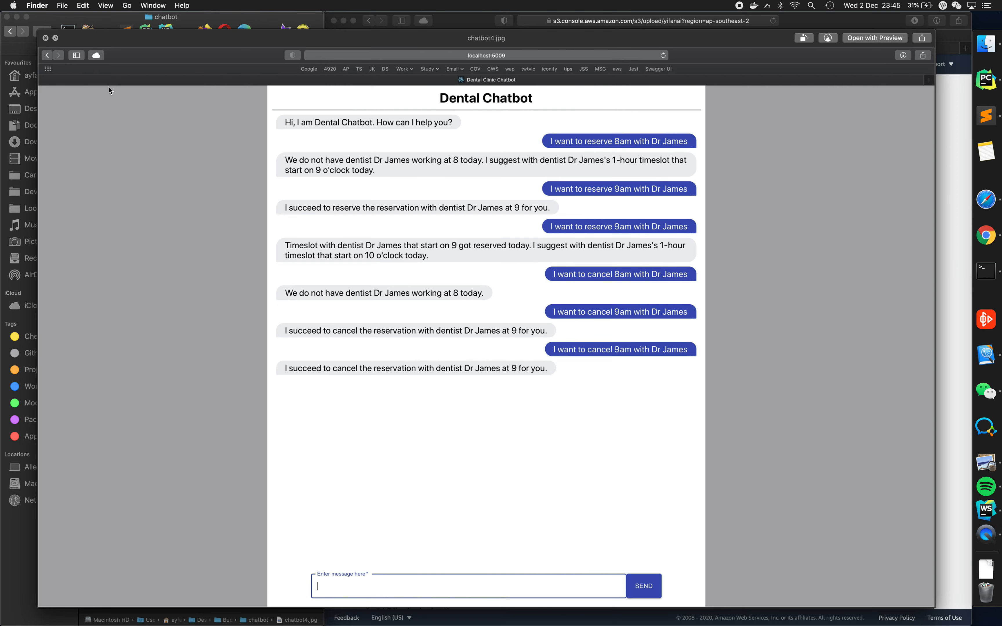
key("space")
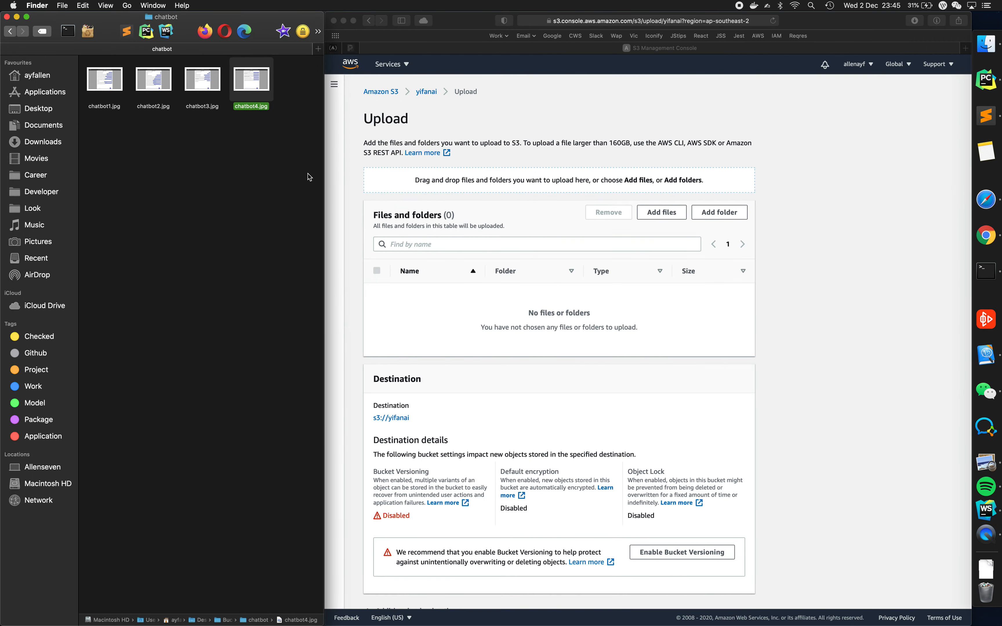
- Return to the S3 upload page in Safari and add the whole local chatbot folder to the upload
left_click(720, 215)
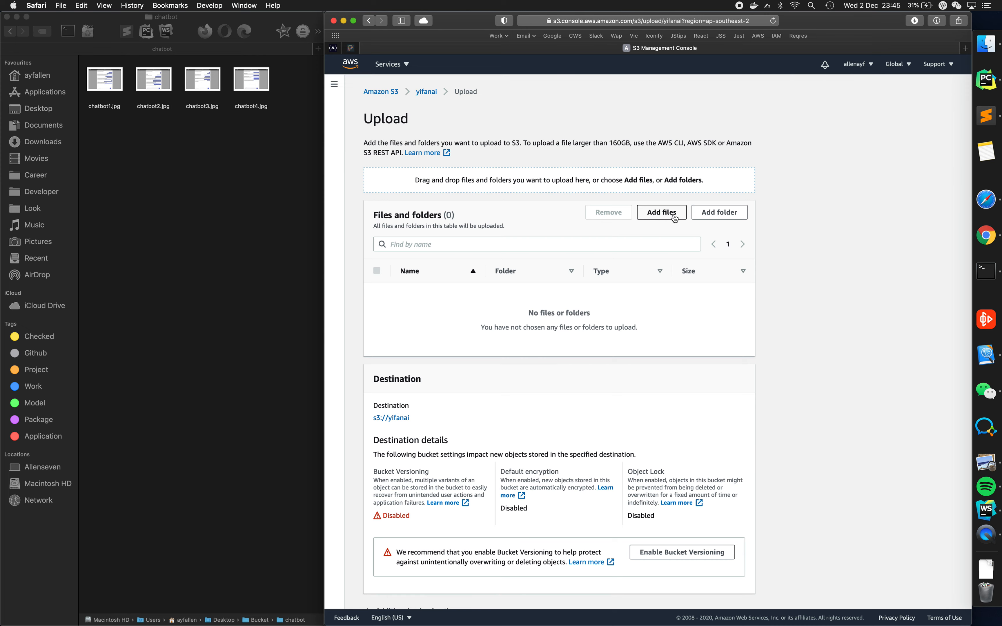
left_click(708, 216)
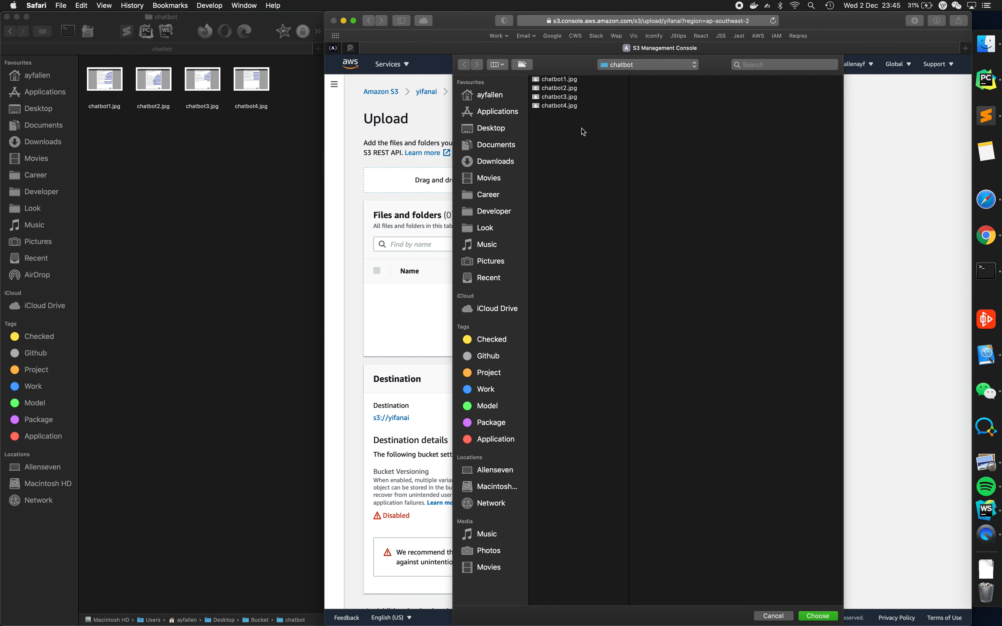
left_click(615, 66)
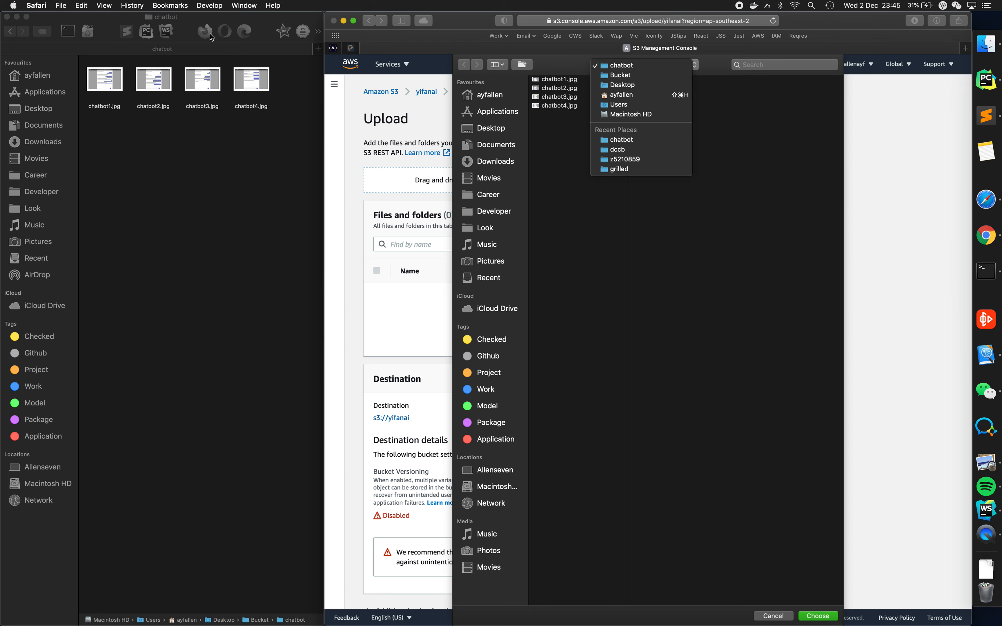
left_click(166, 20)
left_click(620, 68)
left_click(572, 130)
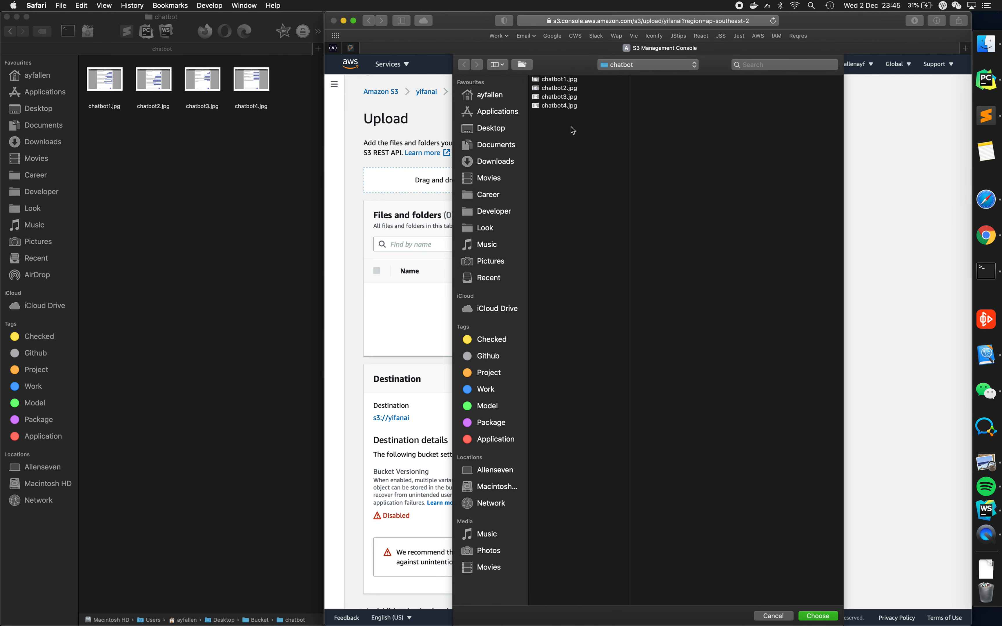
left_click(816, 617)
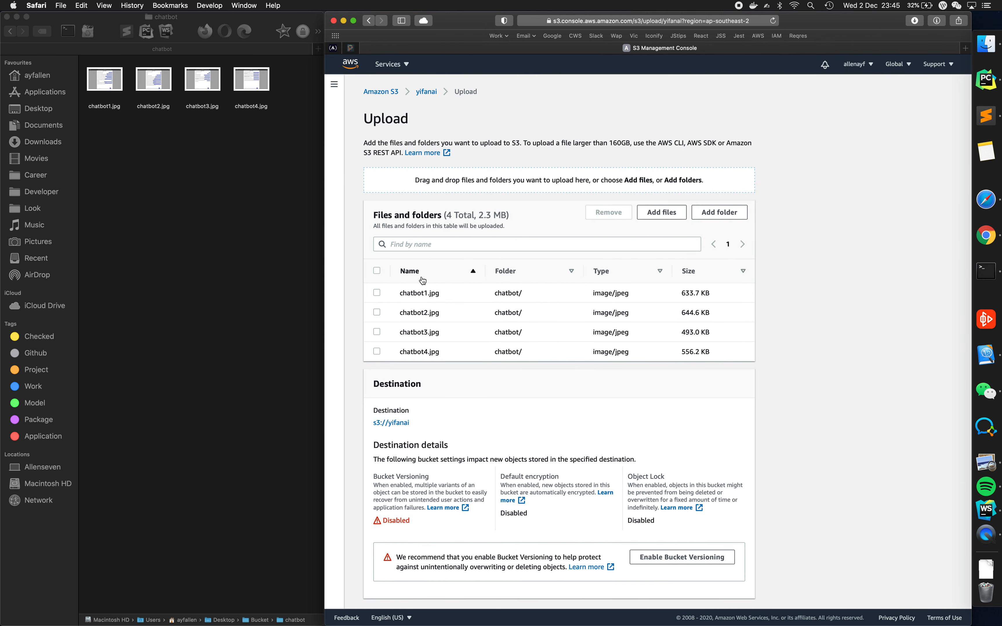
- Expand the additional upload options and examine the storage classes and server-side encryption settings
scroll(431, 355, "down", 2)
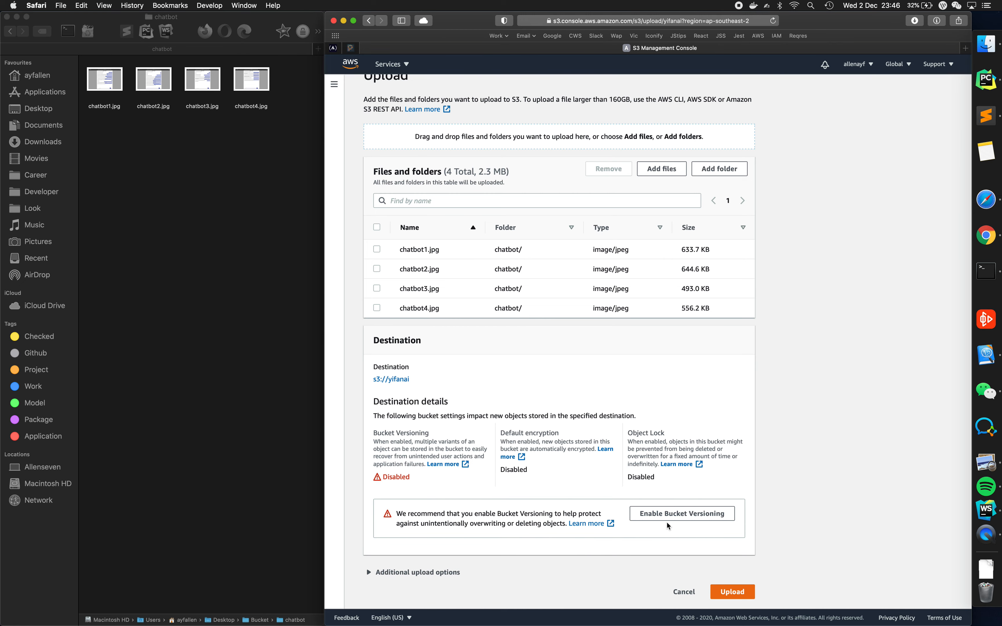
left_click(418, 573)
scroll(418, 572, "down", 6)
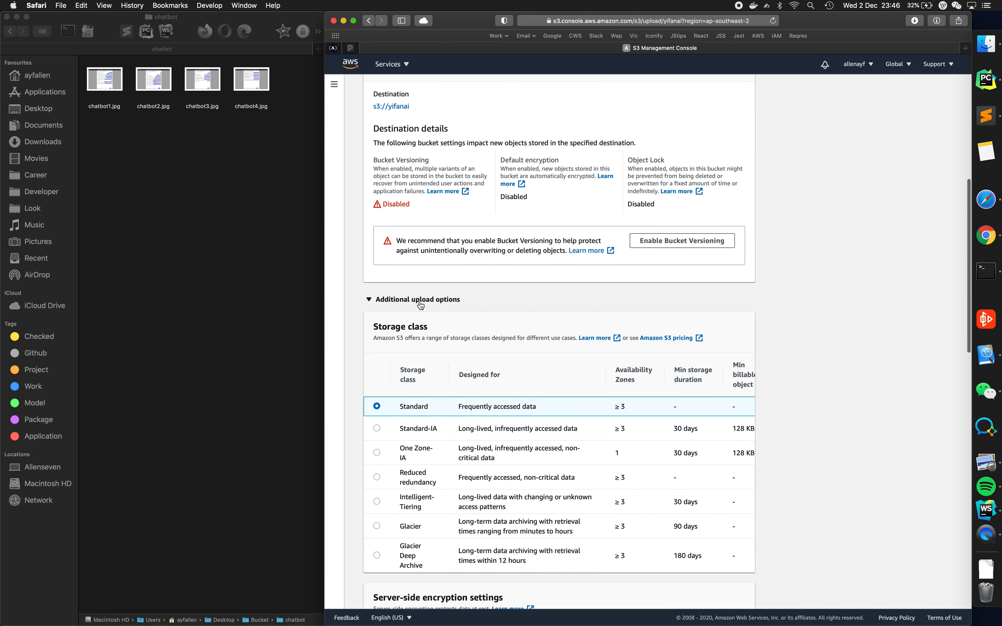
scroll(466, 306, "down", 6)
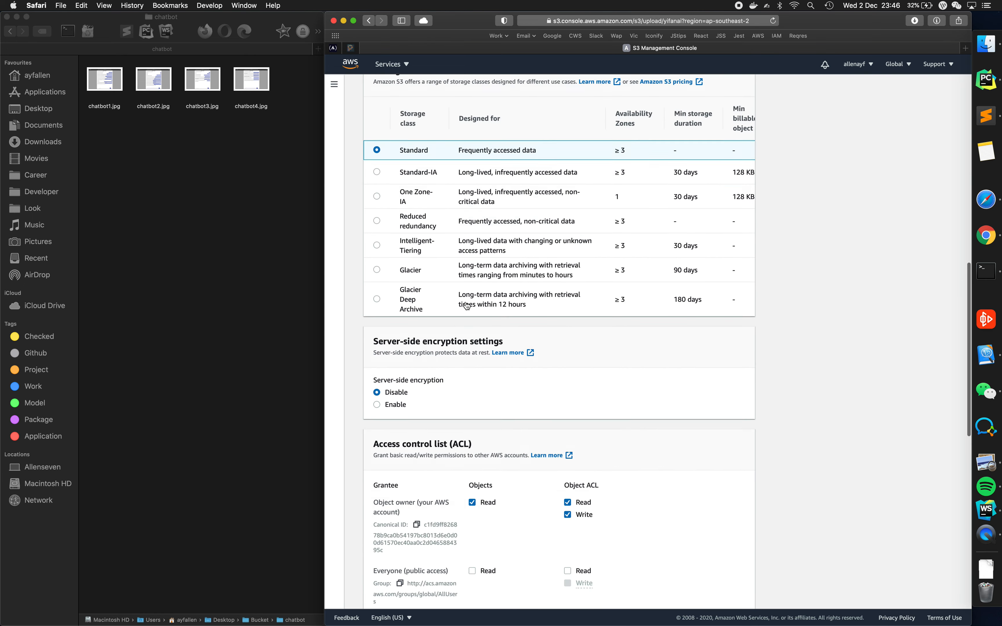
scroll(456, 304, "down", 1)
scroll(440, 302, "up", 1)
scroll(440, 301, "down", 1)
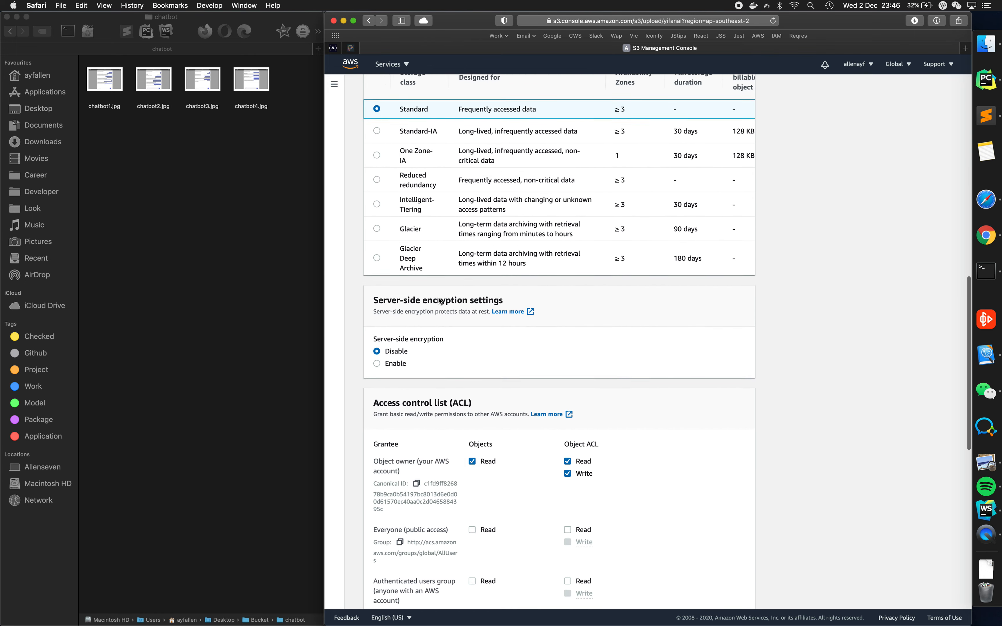
scroll(440, 301, "down", 1)
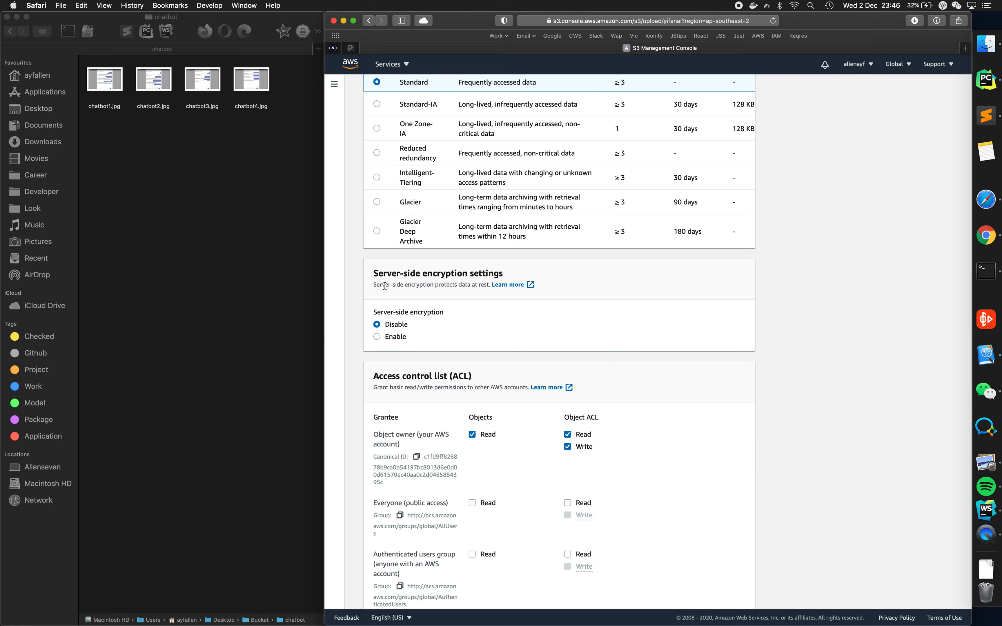
- Grant Everyone (public access) read permission on the uploaded objects and acknowledge the effects of the change
scroll(474, 292, "down", 5)
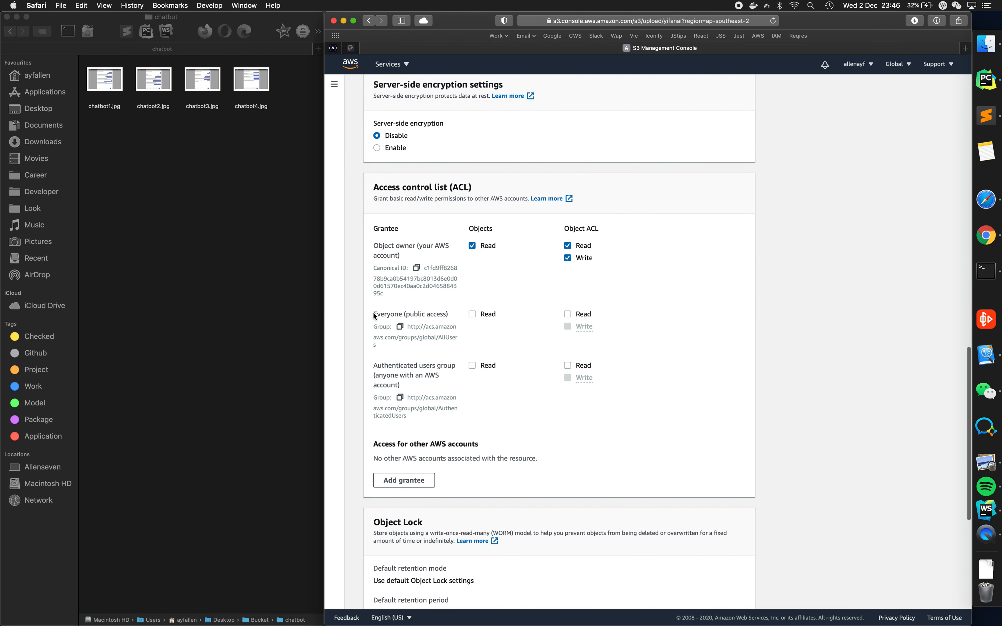
left_click(472, 314)
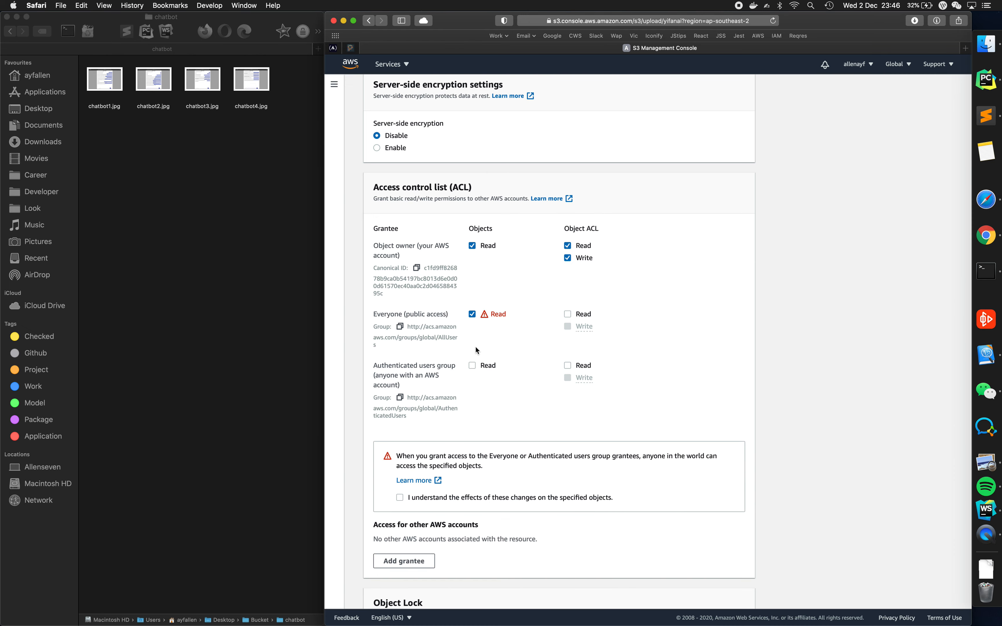
scroll(476, 350, "down", 1)
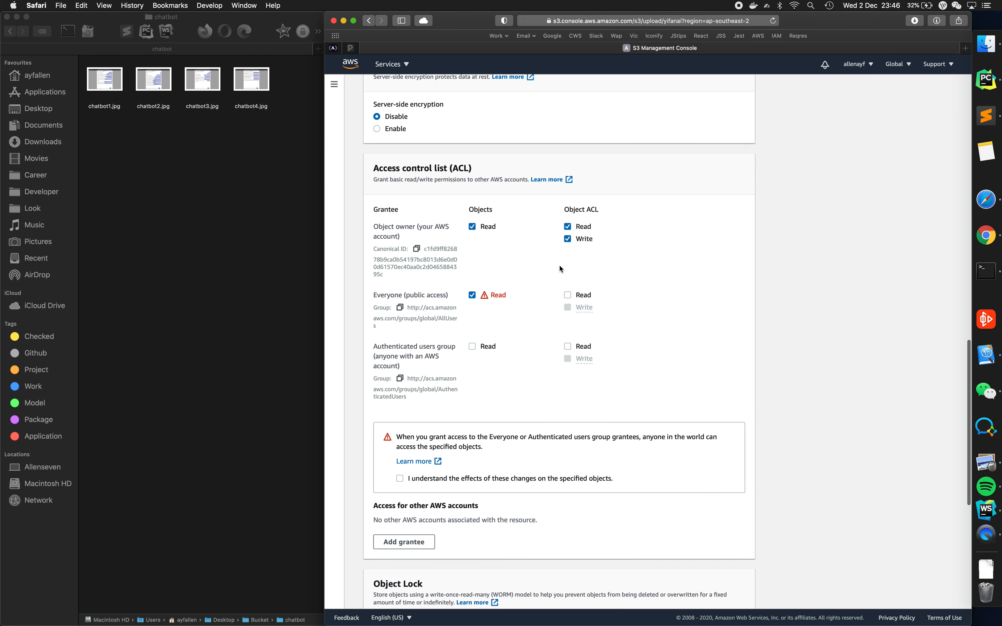
scroll(543, 319, "down", 4)
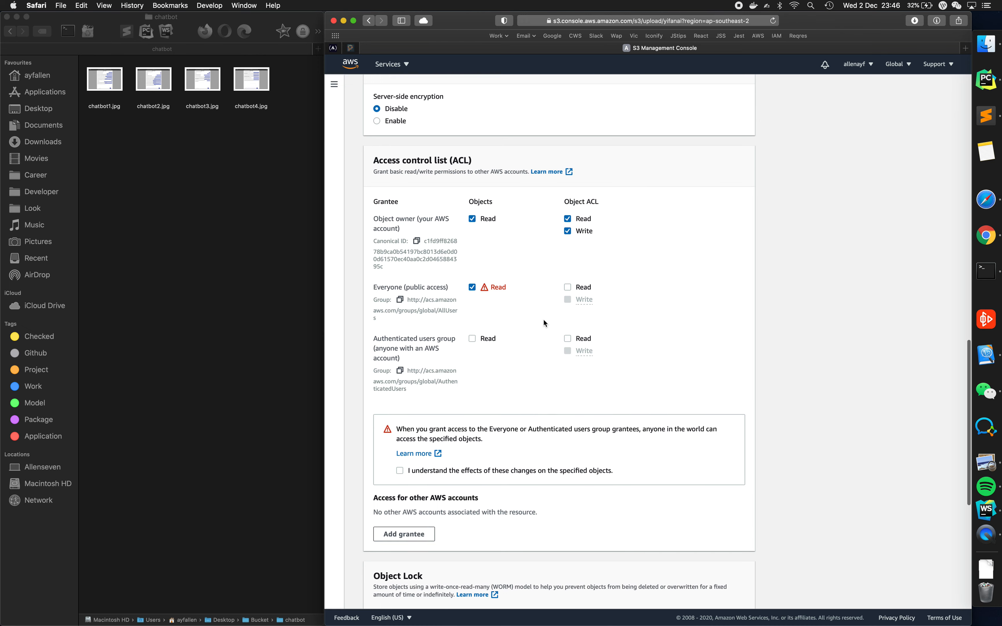
scroll(543, 323, "down", 4)
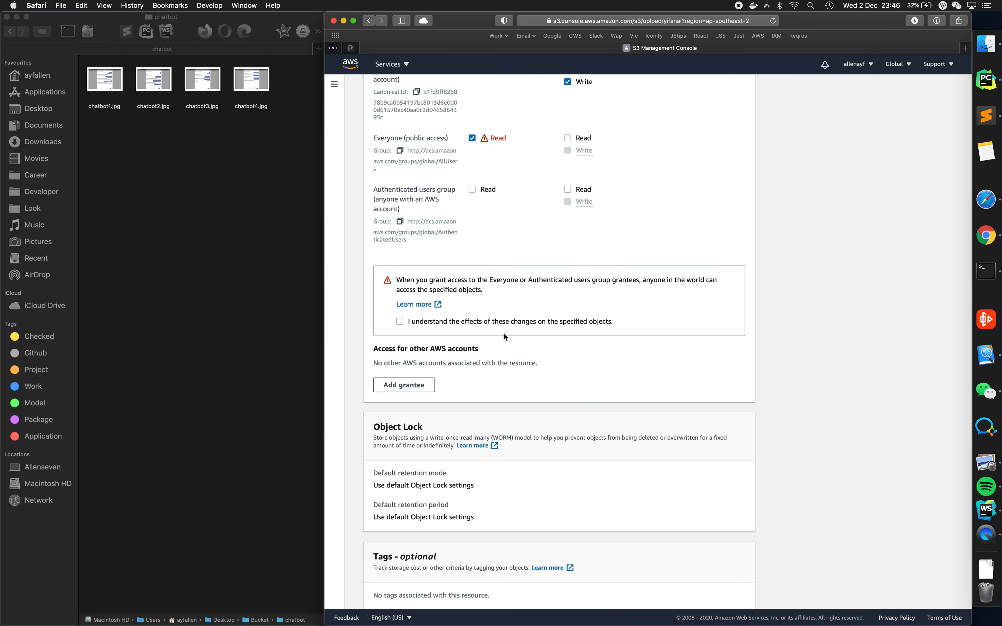
left_click(461, 325)
- Upload the chatbot files to the bucket and open the details of the uploaded chatbot1.jpg
scroll(467, 446, "down", 5)
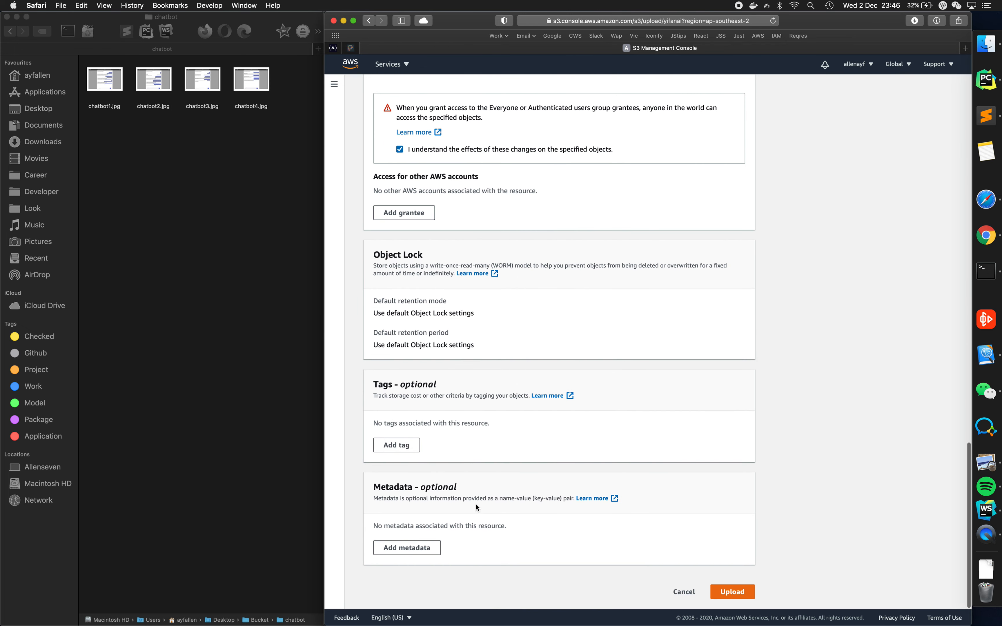
left_click(736, 593)
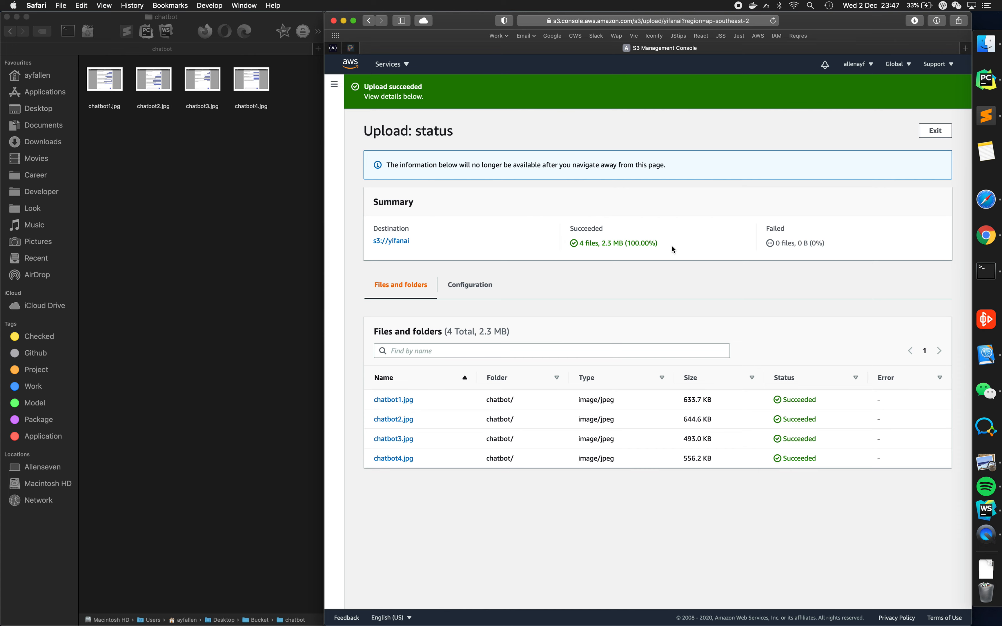
left_click(405, 399)
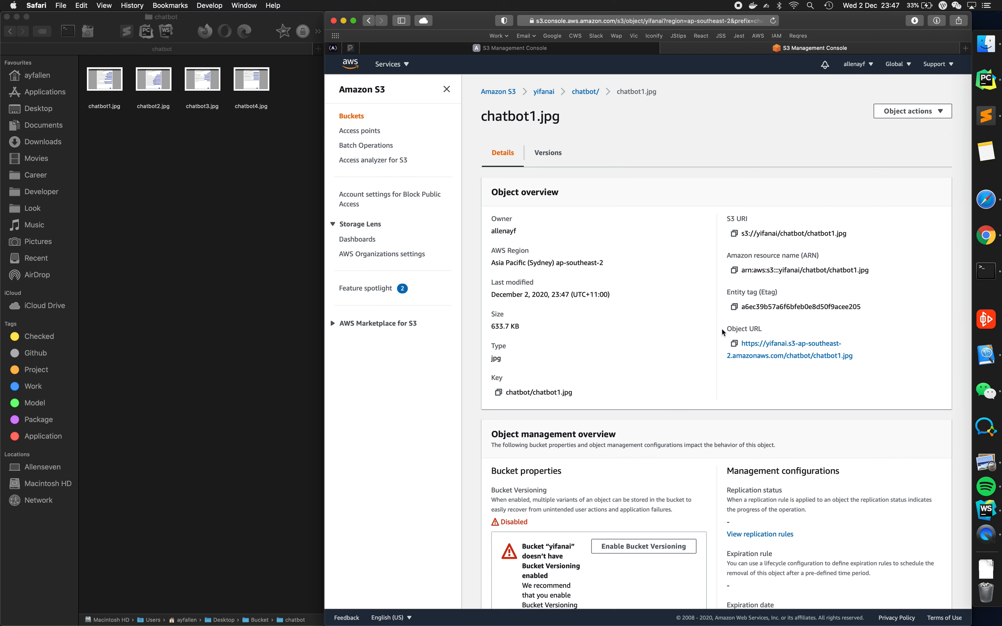
- Copy the object URL of chatbot1.jpg, view the image at that address in a new browser tab, and return to the object details
right_click(797, 344)
left_click(817, 414)
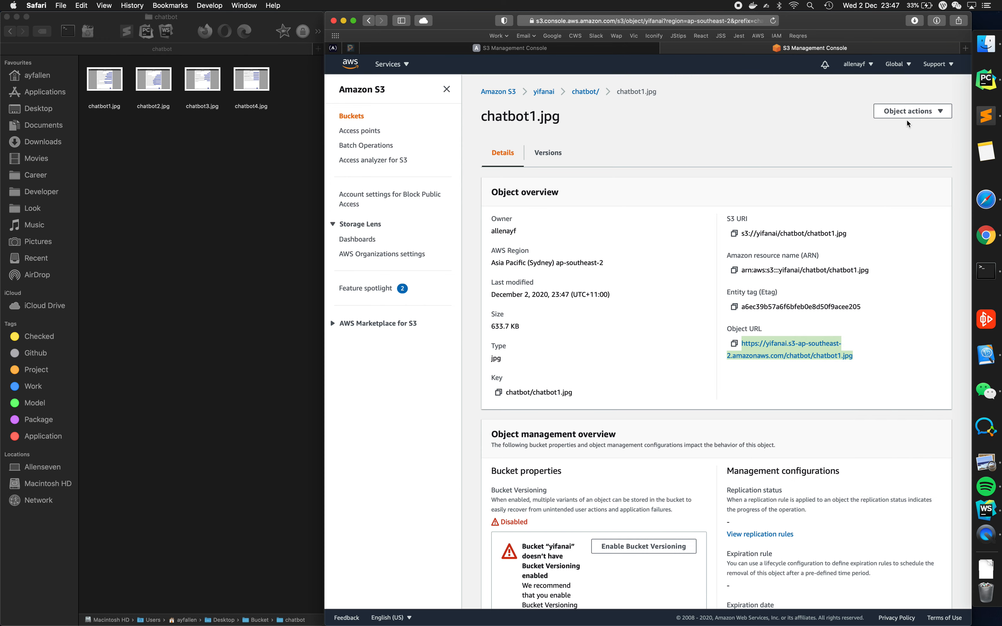
left_click(965, 48)
key("super+v")
key("Return")
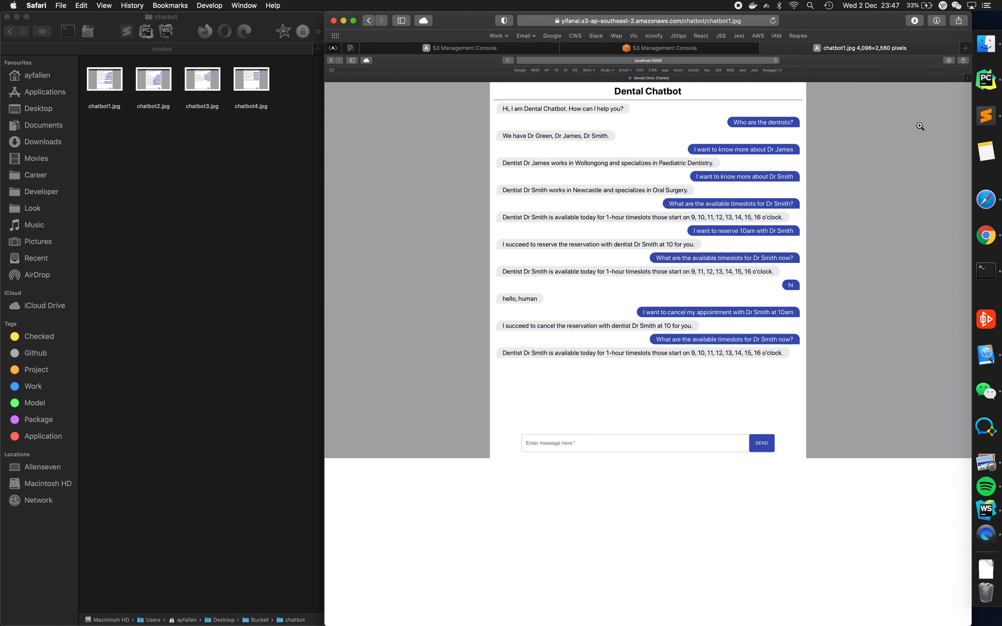
left_click(734, 54)
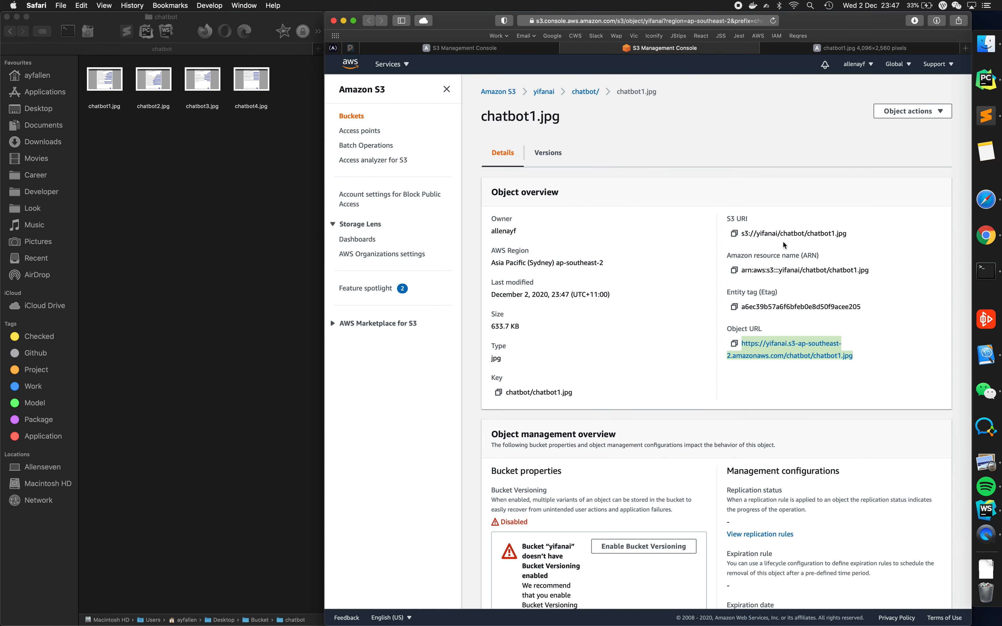
- Switch to WebStorm and add a Markdown image under Demo in README.md with alt text "Chatbot Interface demo 1" and the copied chatbot1.jpg URL
key("ctrl+Right")
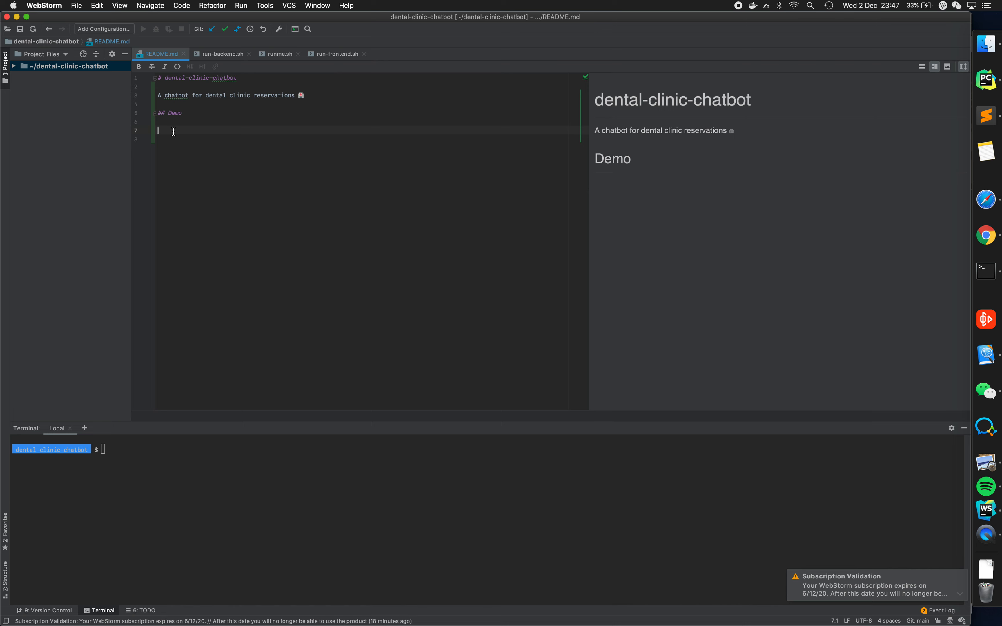
type("![]")
key("Left")
type("()")
key("Left")
key("Left")
key("Left")
type("Chatbot")
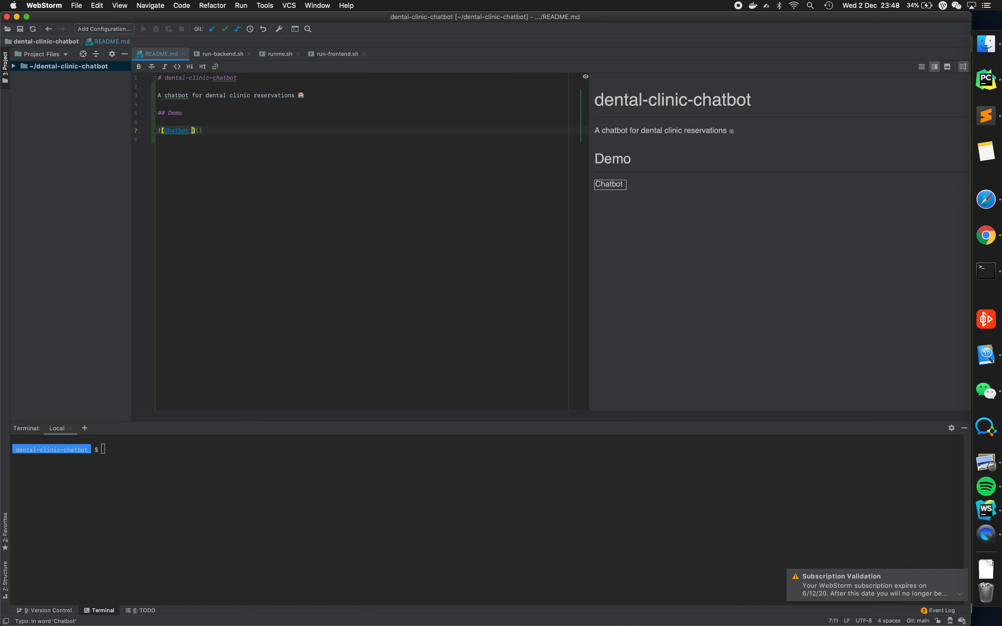
type(" Interfac")
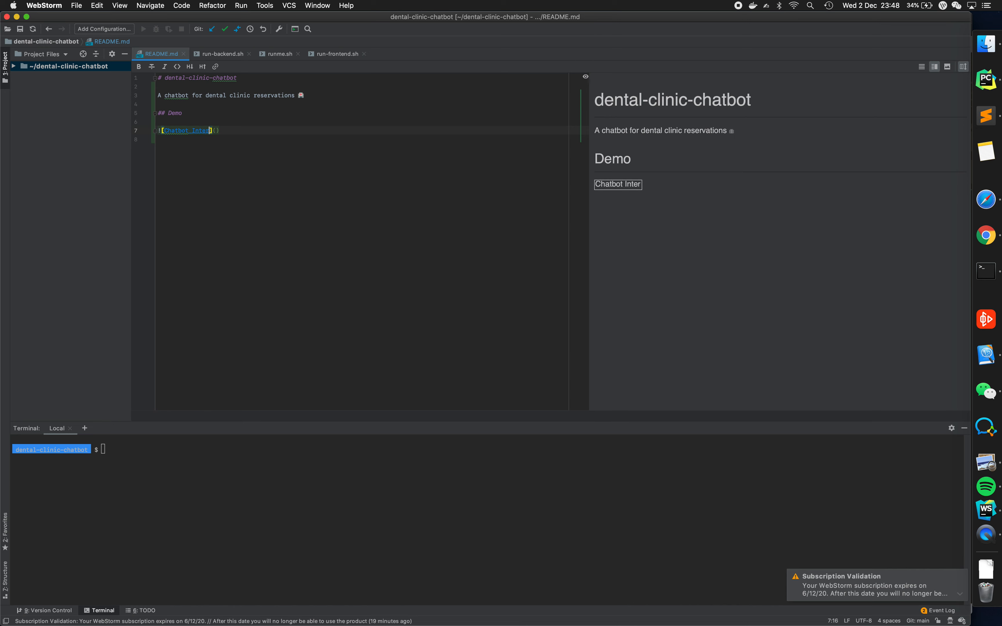
type("e demo 1")
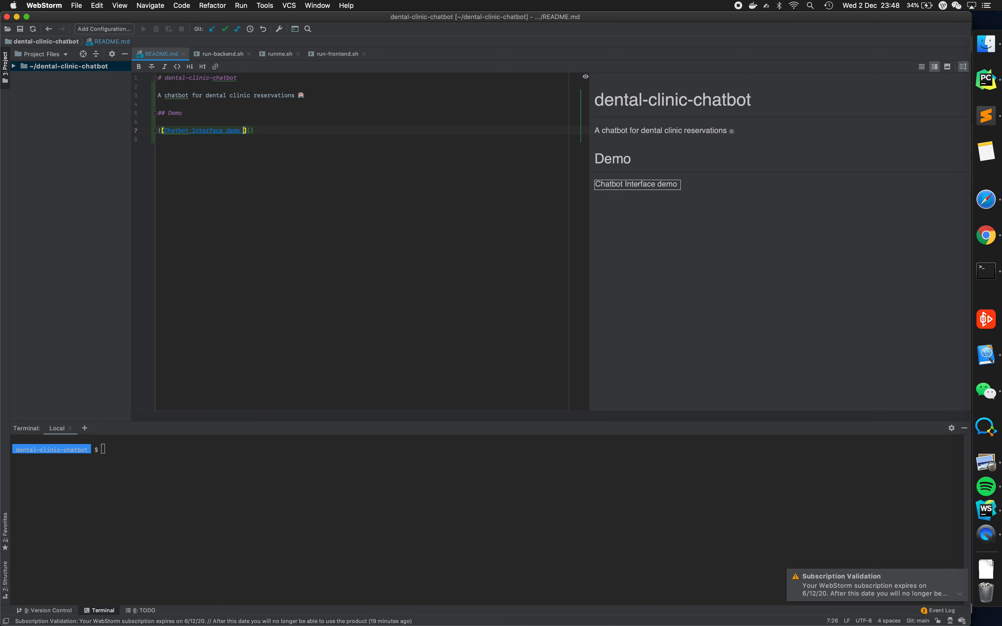
left_click(255, 131)
key("super+v")
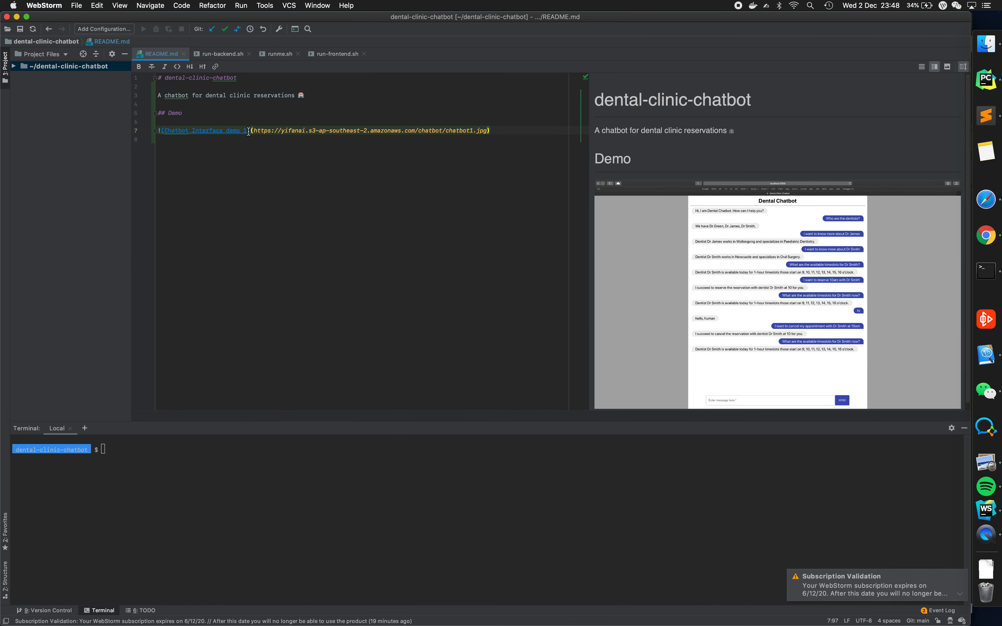
- Test the image's alt text by removing the last letter of its URL, and restore the .jpg extension
left_click_drag(248, 131, 165, 131)
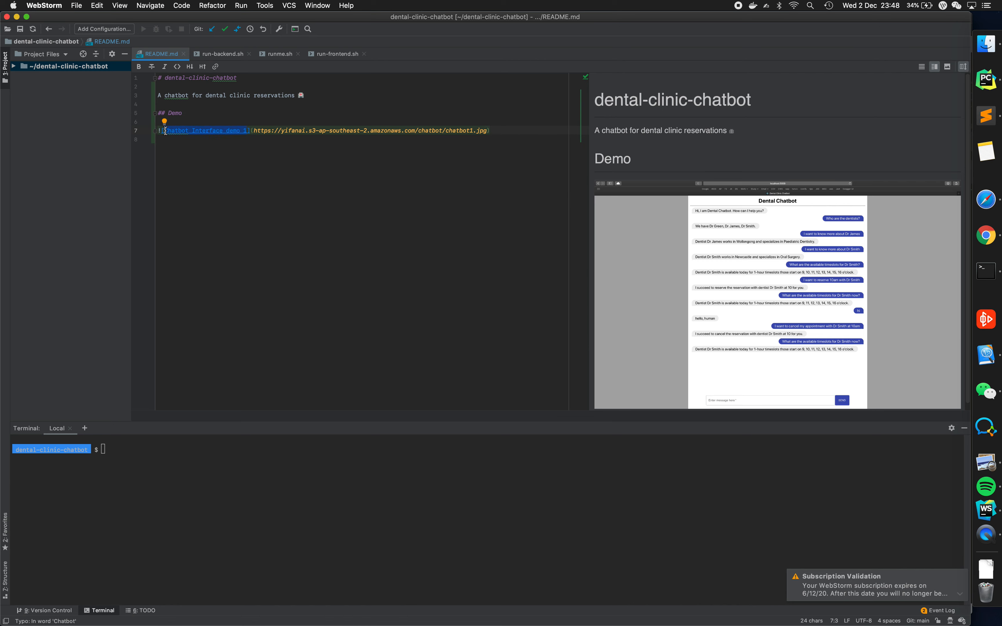
left_click(339, 145)
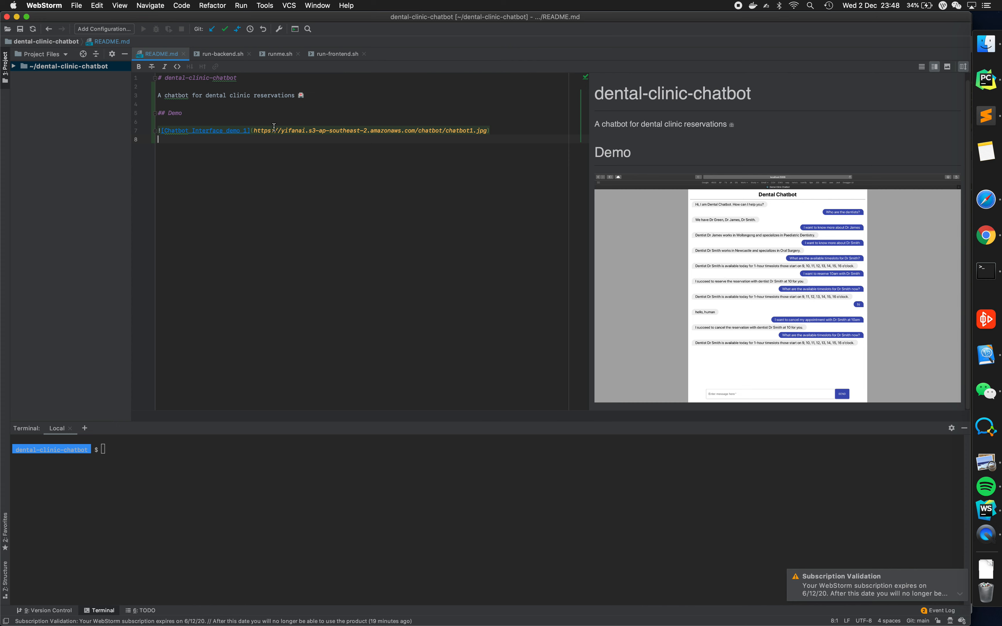
left_click_drag(253, 132, 486, 132)
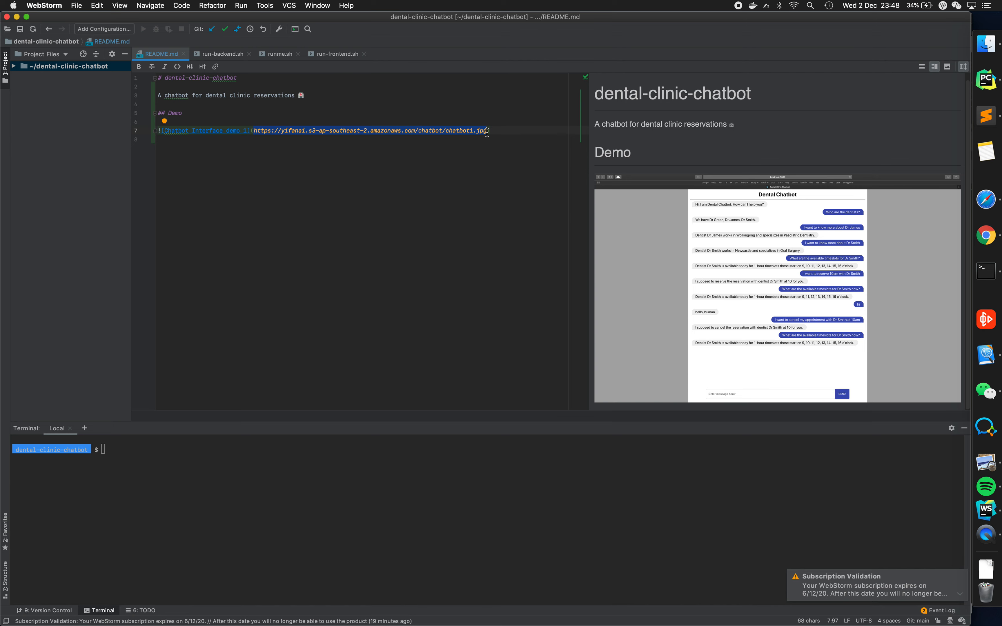
key("Right")
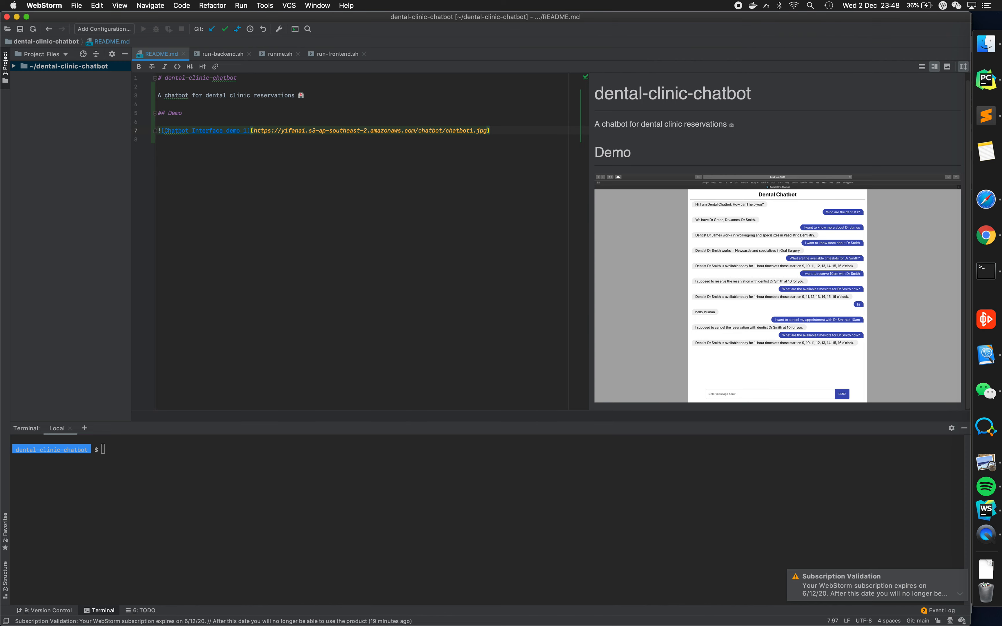
left_click_drag(248, 130, 164, 132)
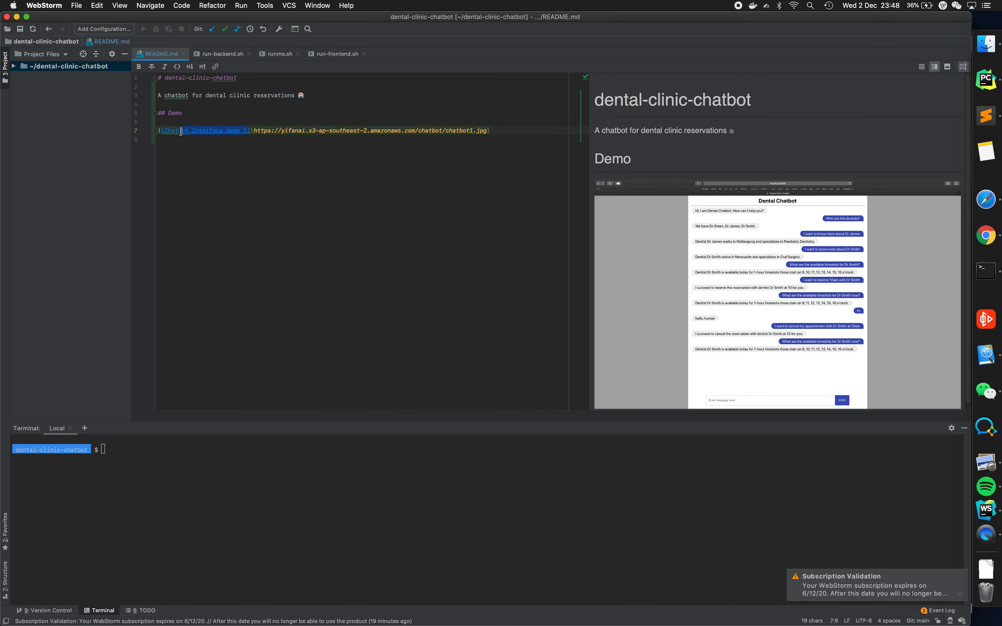
left_click(486, 132)
key("BackSpace")
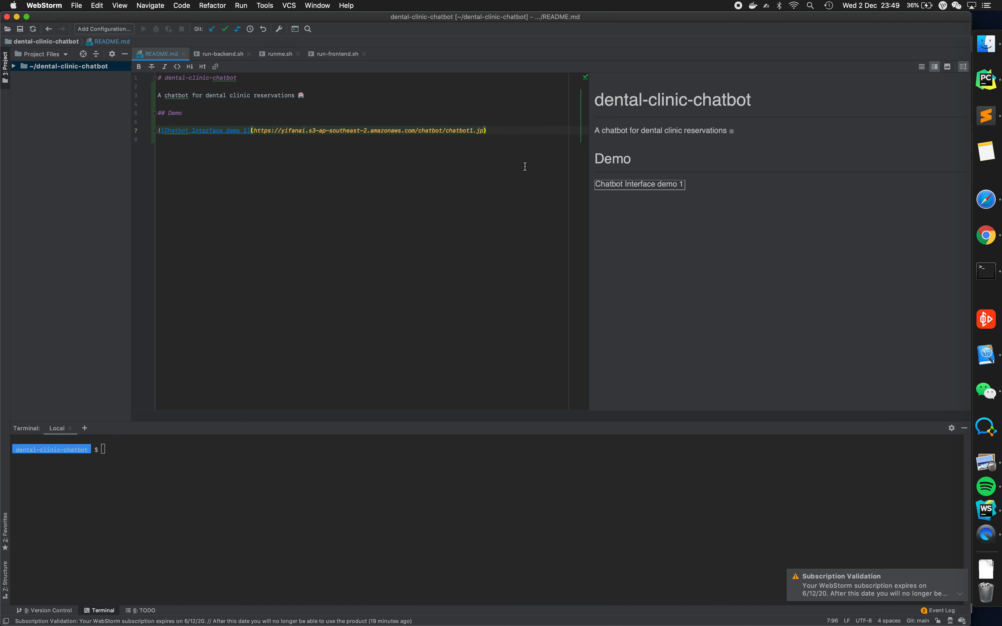
type("g")
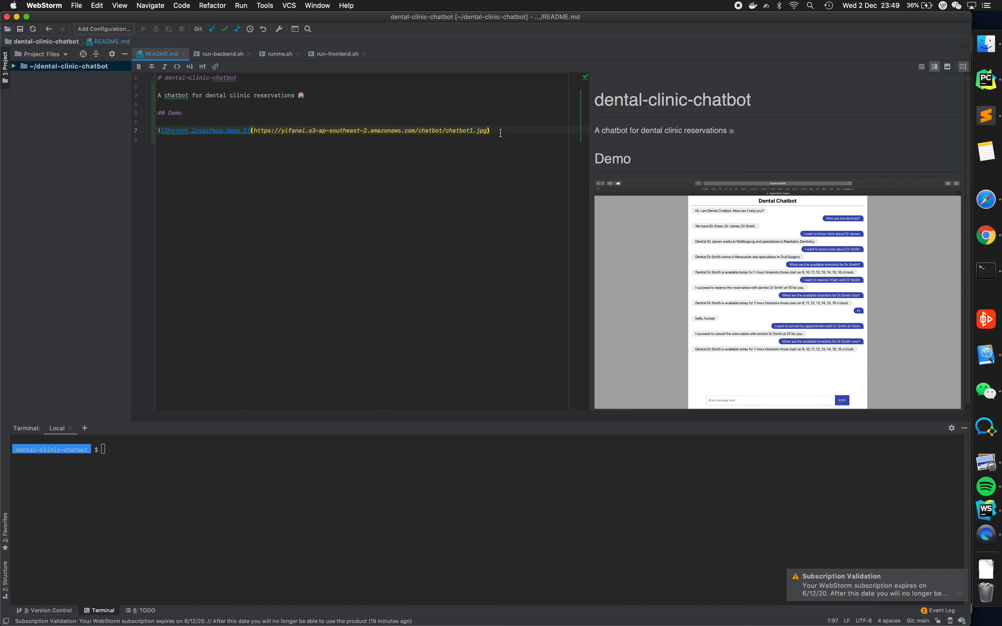
- Copy the chatbot image line in README.md and paste it three times on the lines below
left_click_drag(489, 131, 156, 133)
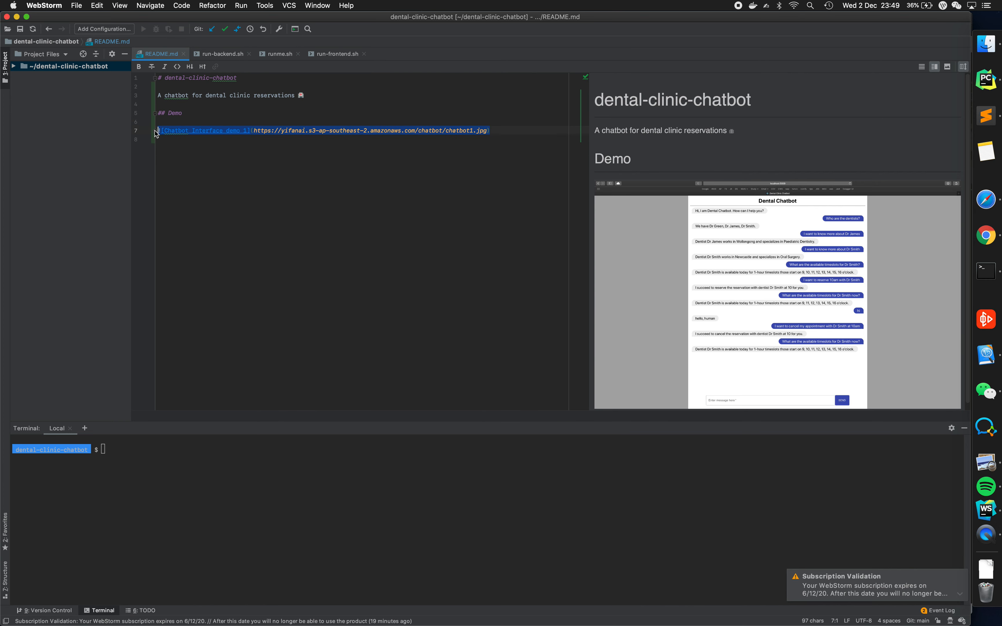
key("cmd+c")
key("Down")
key("cmd+v")
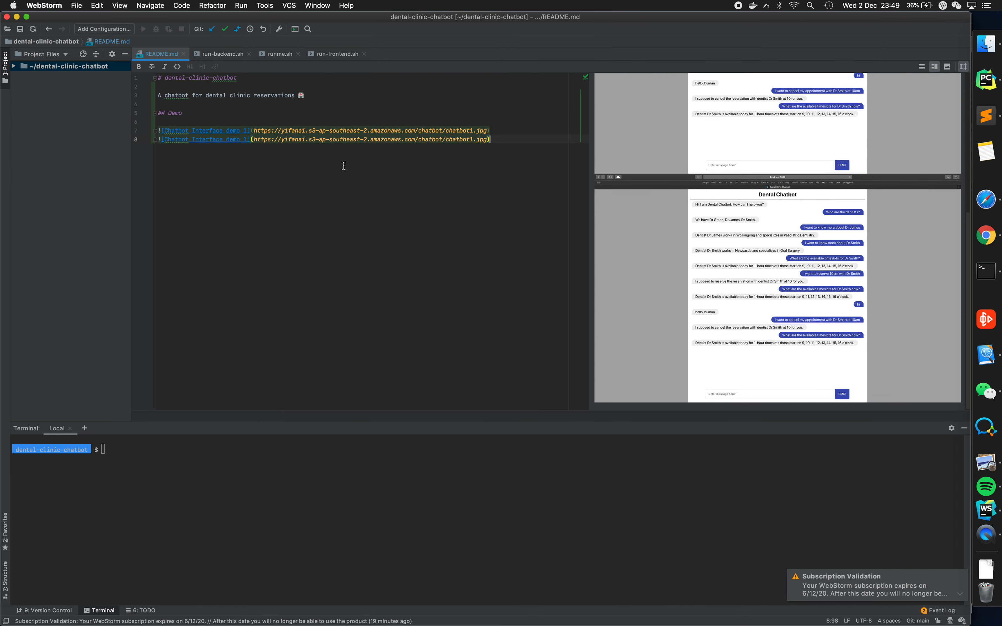
key("Return")
key("cmd+v")
key("Return")
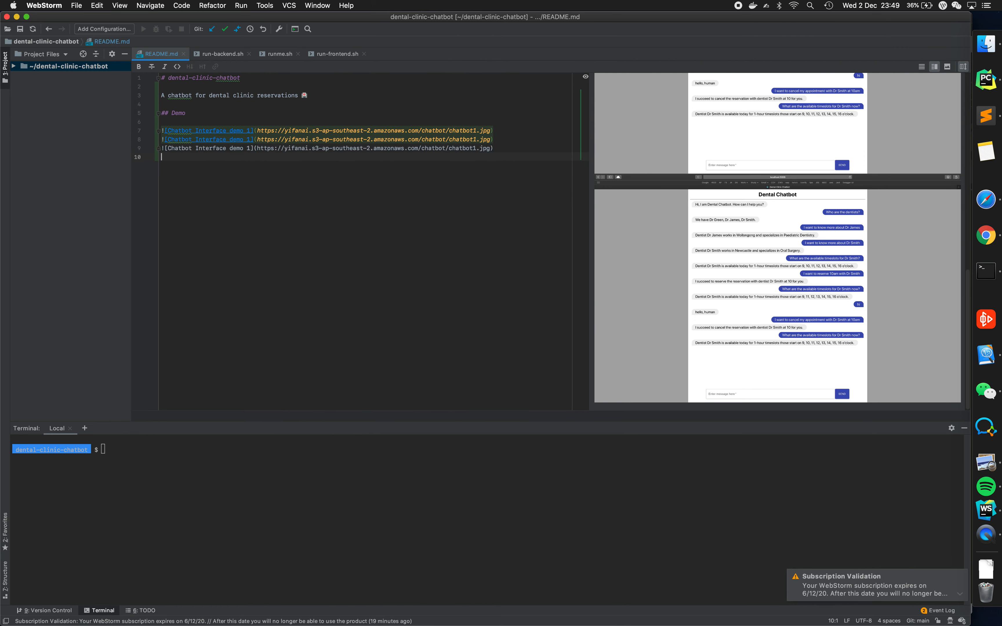
key("cmd+v")
- Change the first pasted copy to "Chatbot Interface demo 2" with the file chatbot2.jpg
left_click(252, 138)
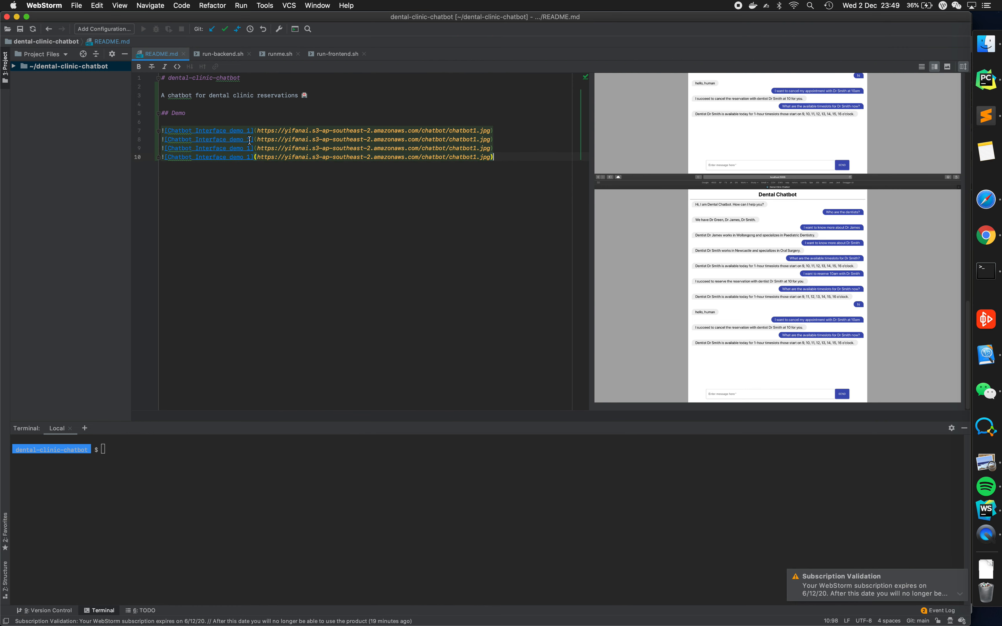
left_click(477, 139, "alt")
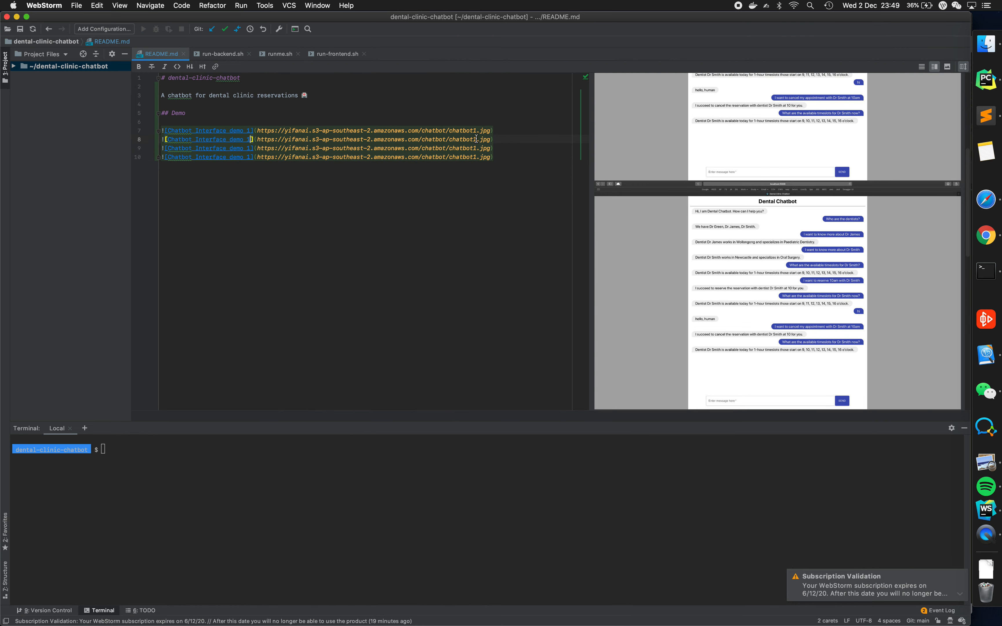
key("BackSpace")
type("2")
- Change the second pasted copy to "Chatbot Interface demo 3" with the file chatbot3.jpg
left_click(251, 148)
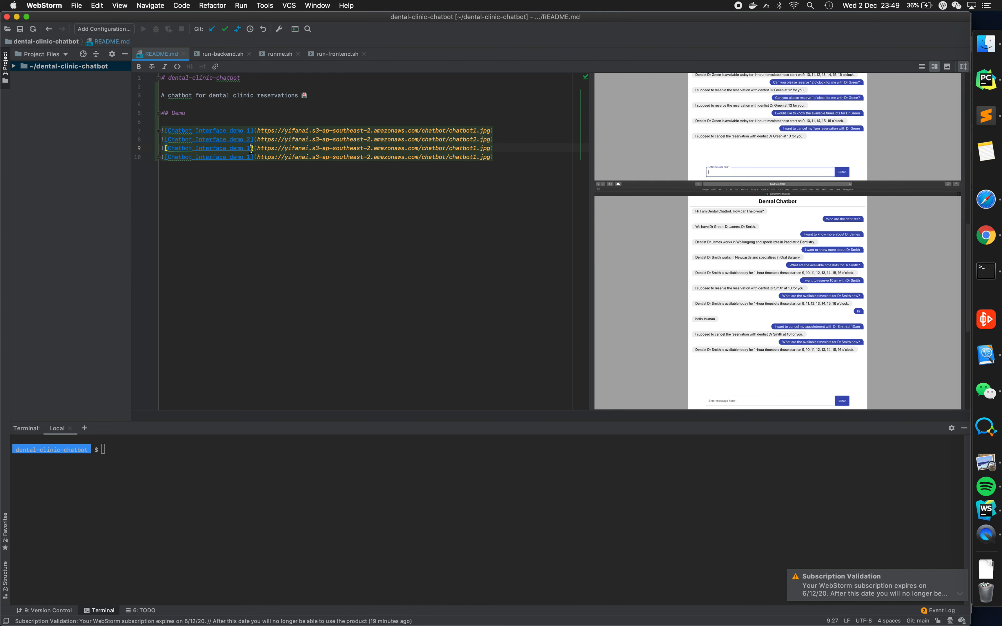
left_click(477, 148, "alt")
key("BackSpace")
type("3")
- Change the last pasted copy to "Chatbot Interface demo 4" with the file chatbot4.jpg, and add an empty line after it
left_click(252, 157)
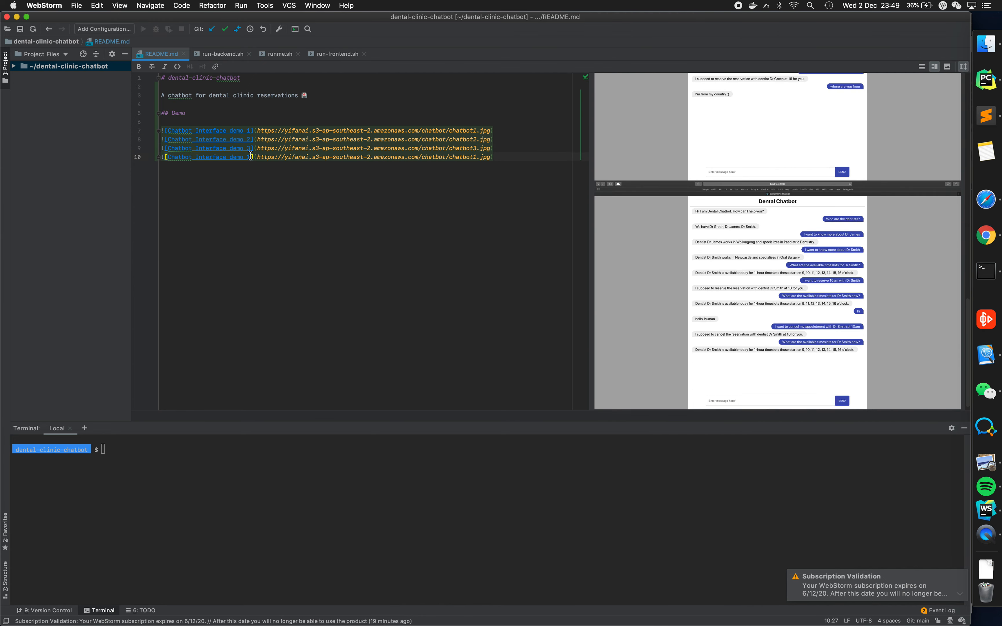
left_click(476, 157, "alt")
key("BackSpace")
type("4")
left_click(525, 161)
key("Return")
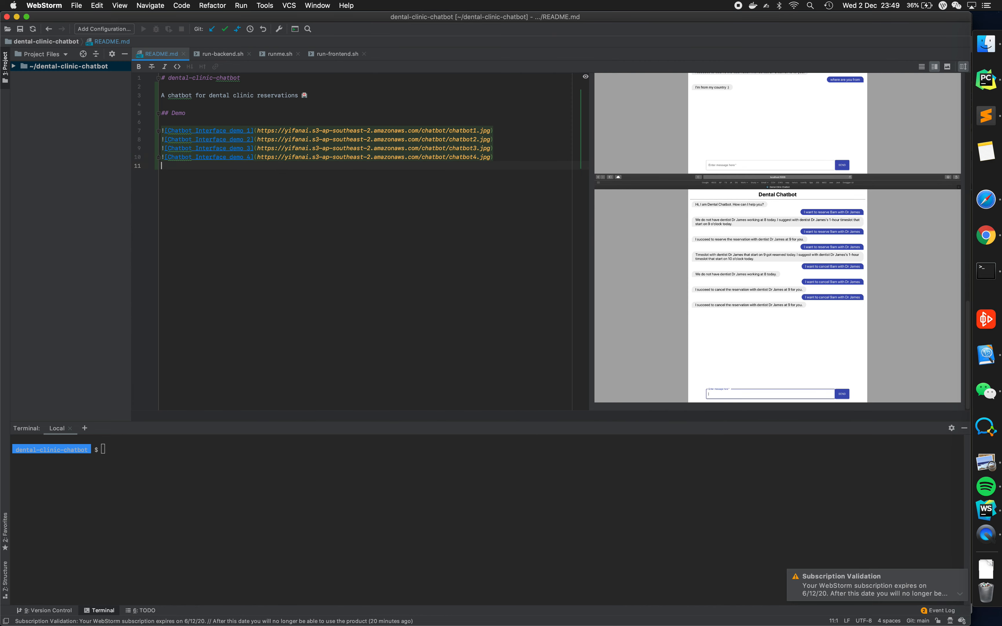
- Examine the chatbot images in the rendered README preview
scroll(793, 211, "up", 15)
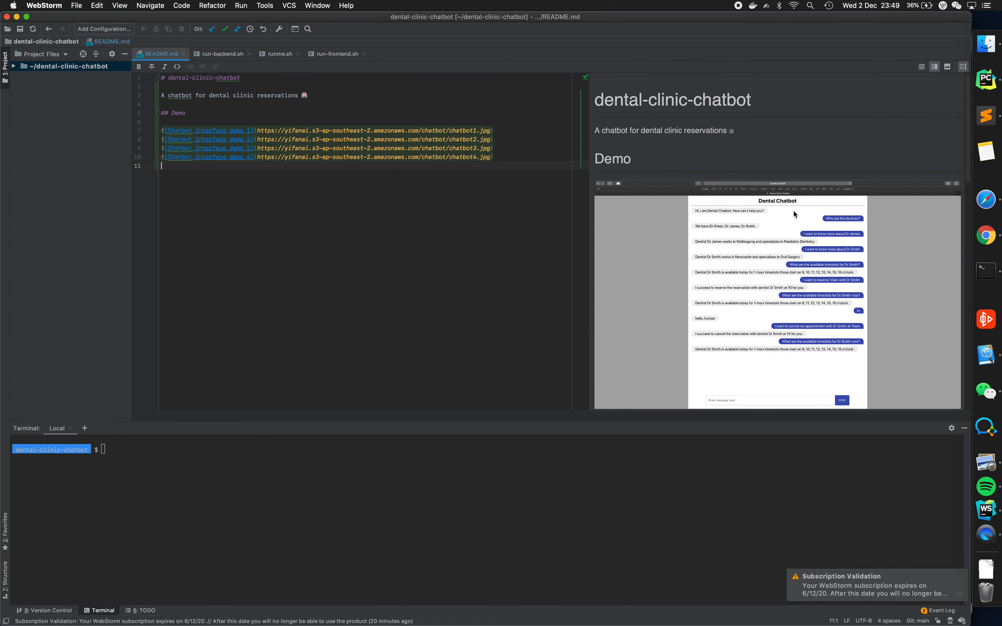
scroll(792, 211, "down", 5)
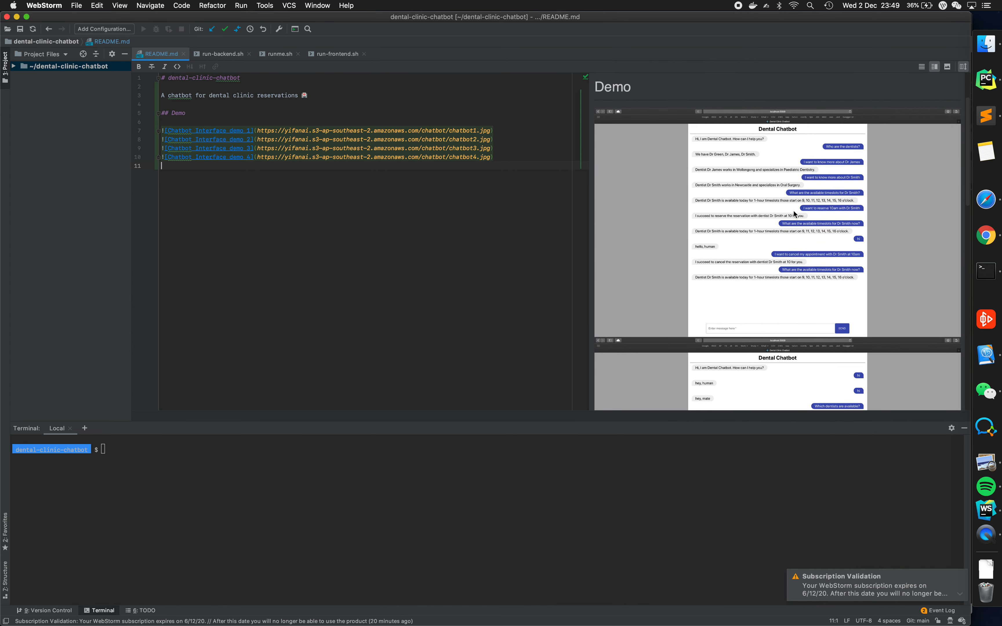
scroll(794, 213, "up", 5)
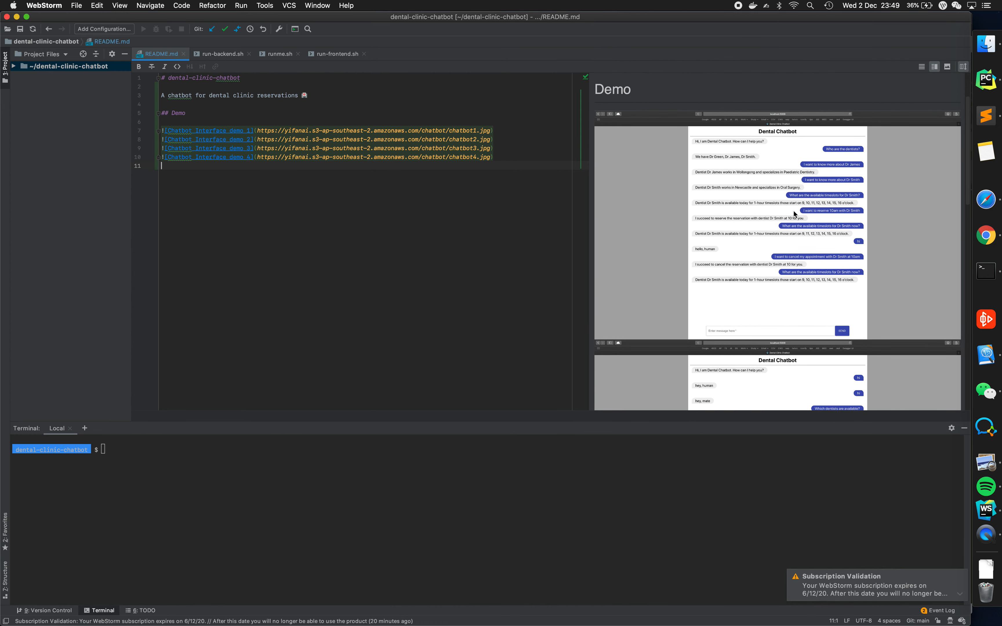
scroll(794, 214, "down", 5)
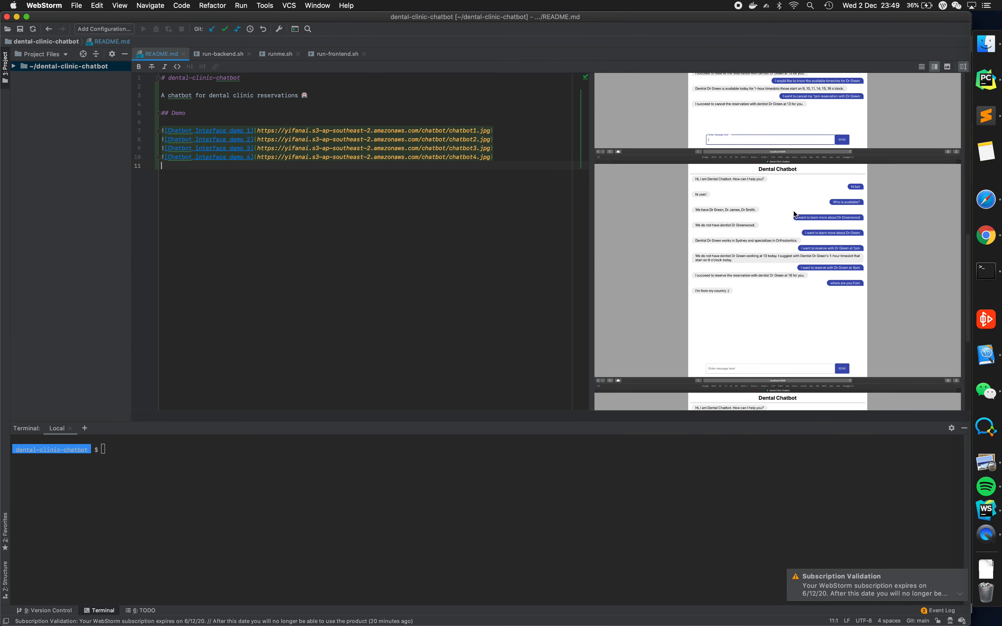
scroll(794, 213, "down", 5)
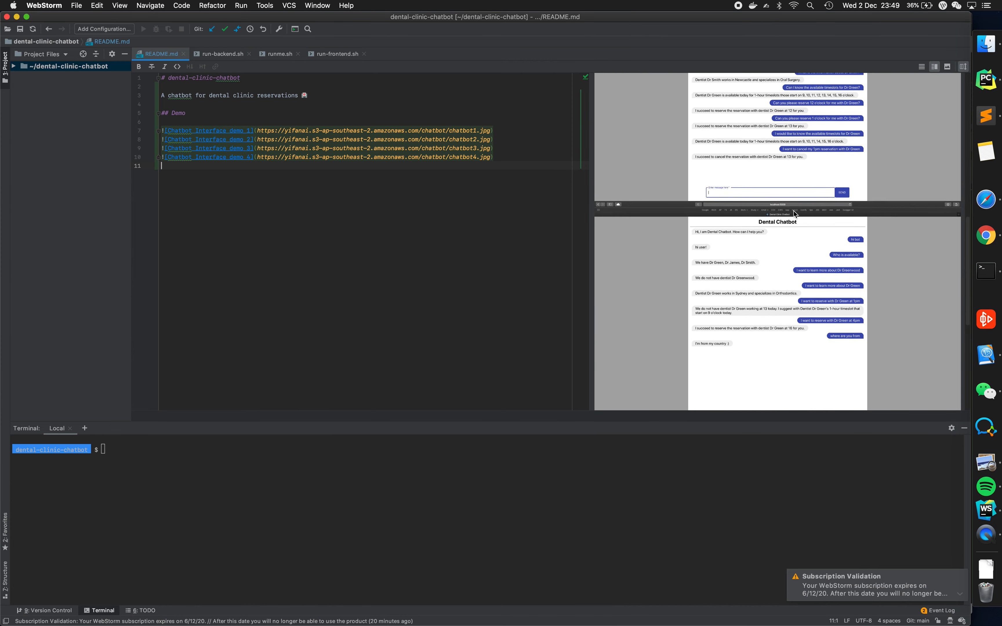
scroll(793, 210, "up", 3)
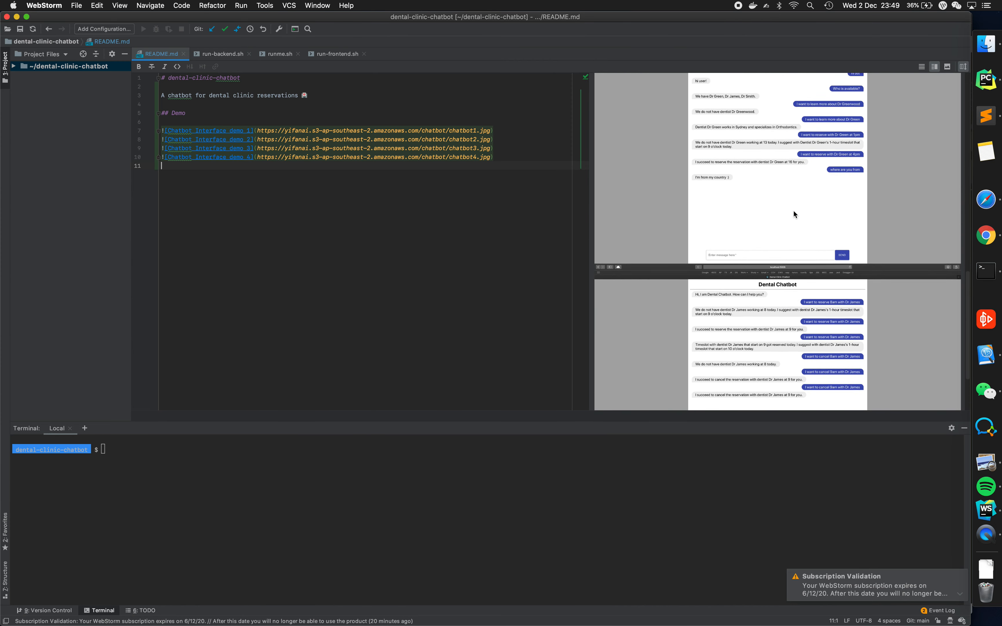
scroll(793, 211, "down", 3)
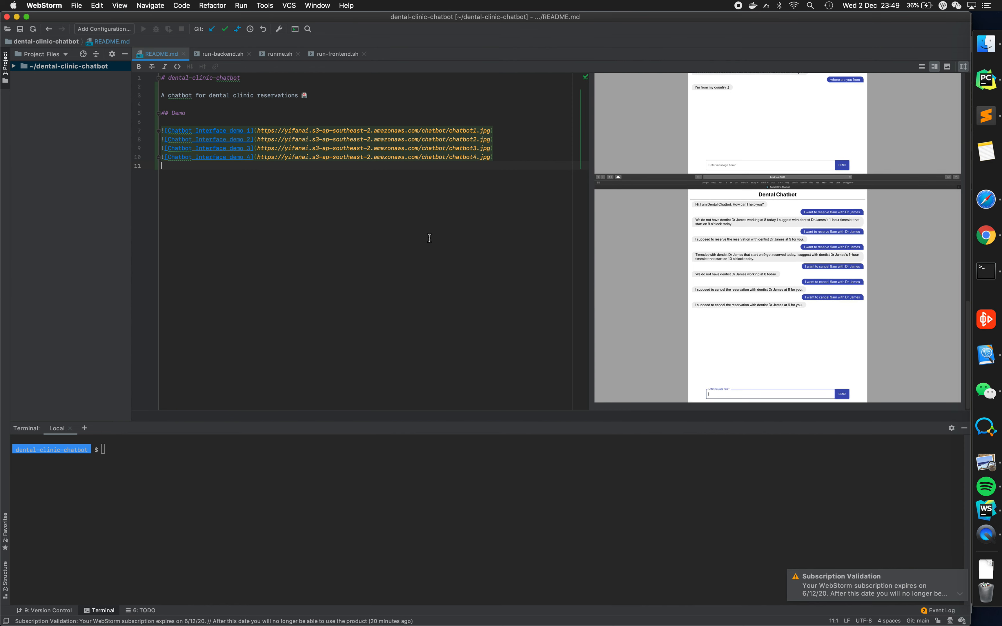